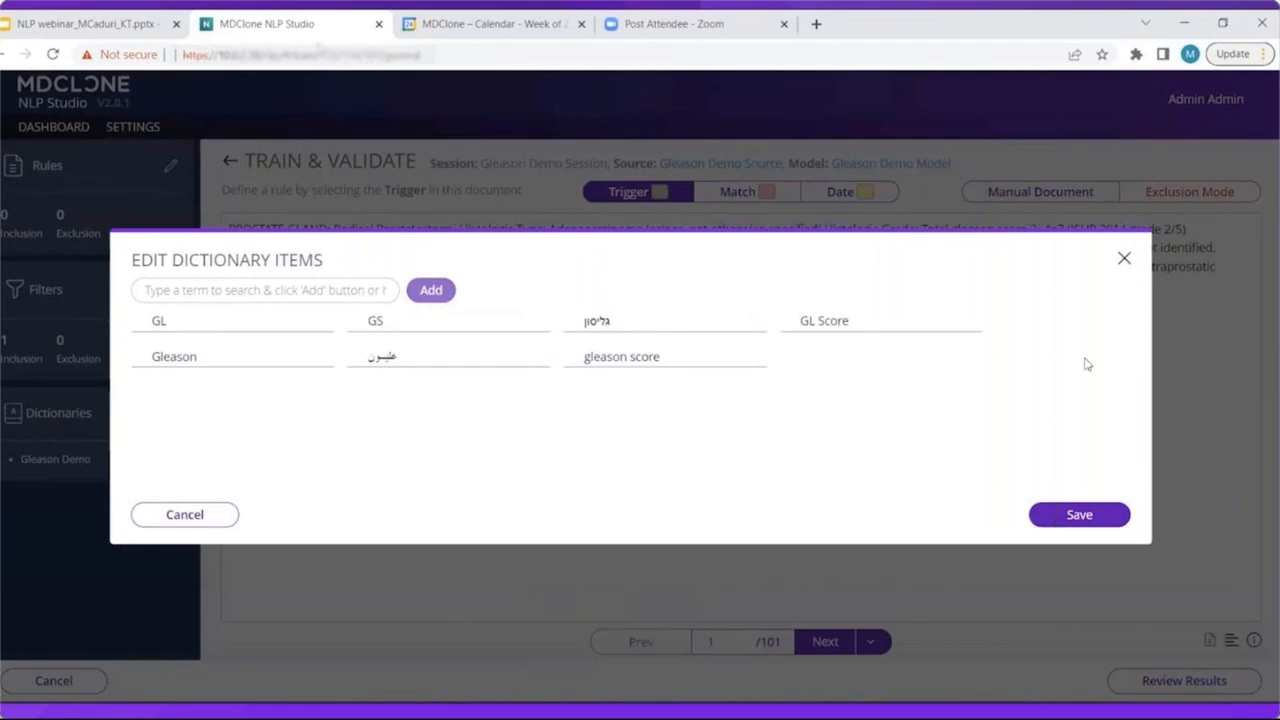
Close the dictionary items and turn on the Include filter for the Gleason Demo dictionary, saving the model filters.
{"action": "left_click", "coordinate": [1124, 258]}
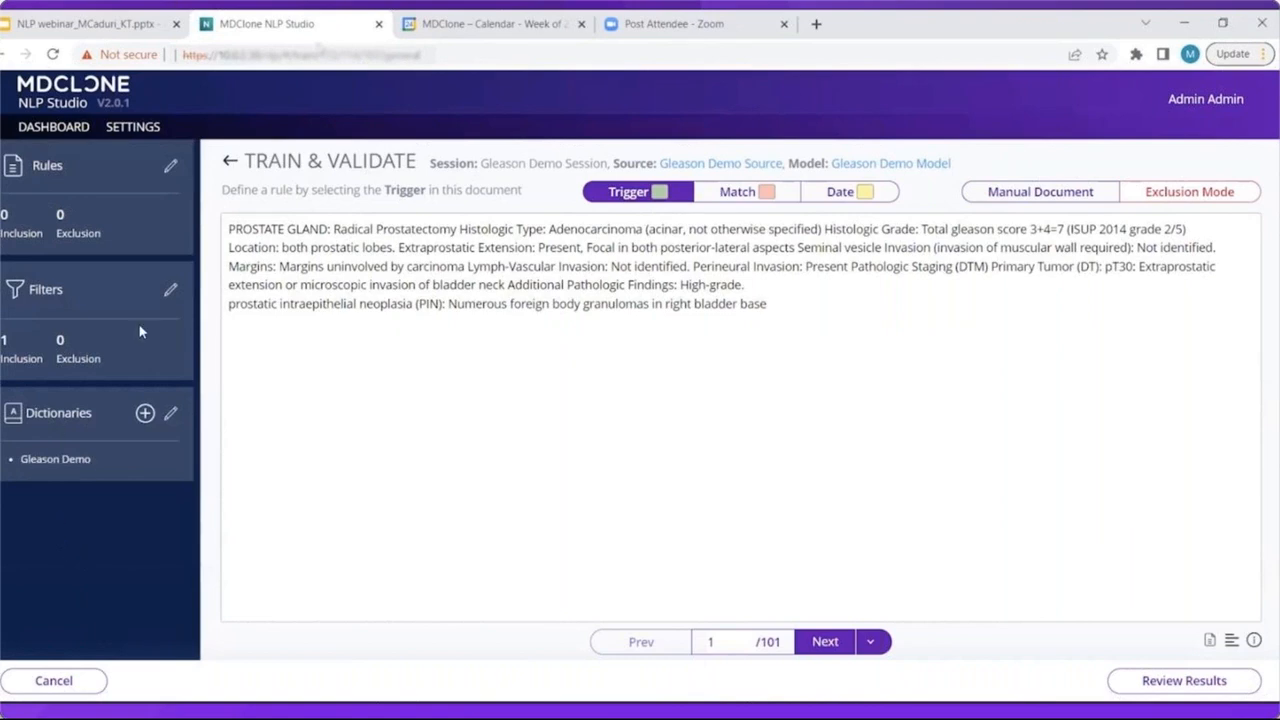
{"action": "left_click", "coordinate": [172, 292]}
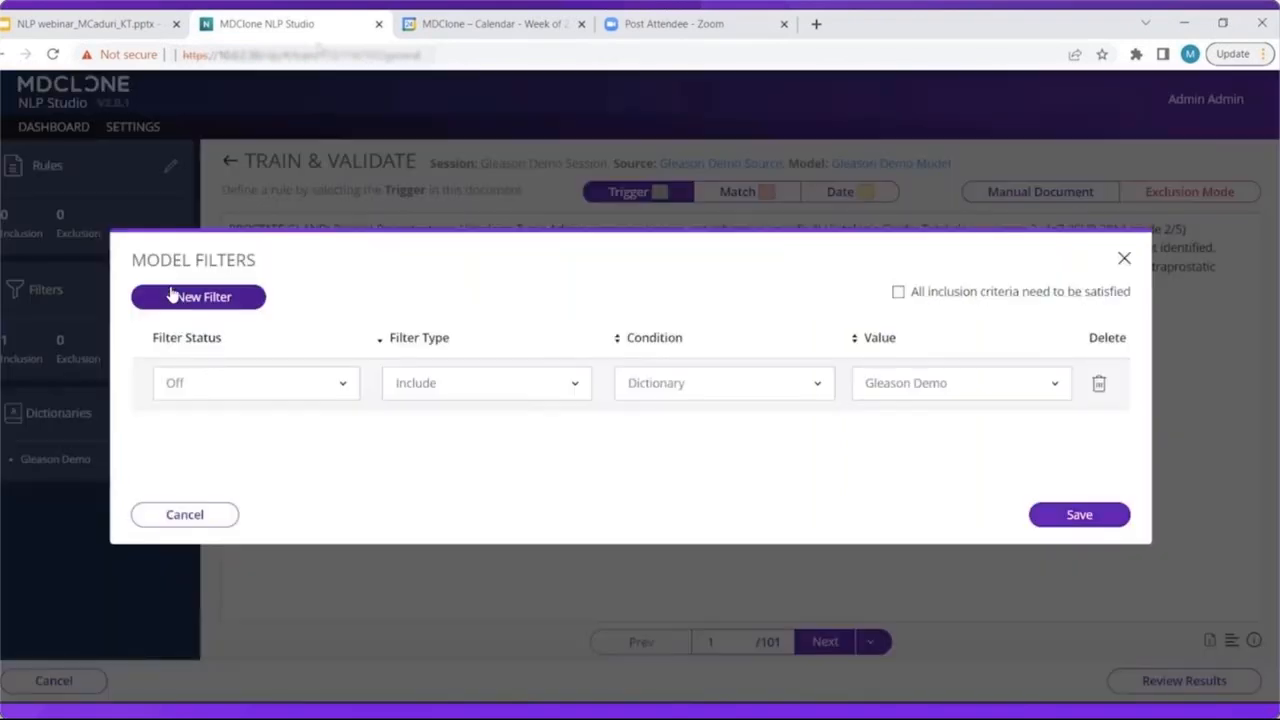
{"action": "left_click", "coordinate": [325, 393]}
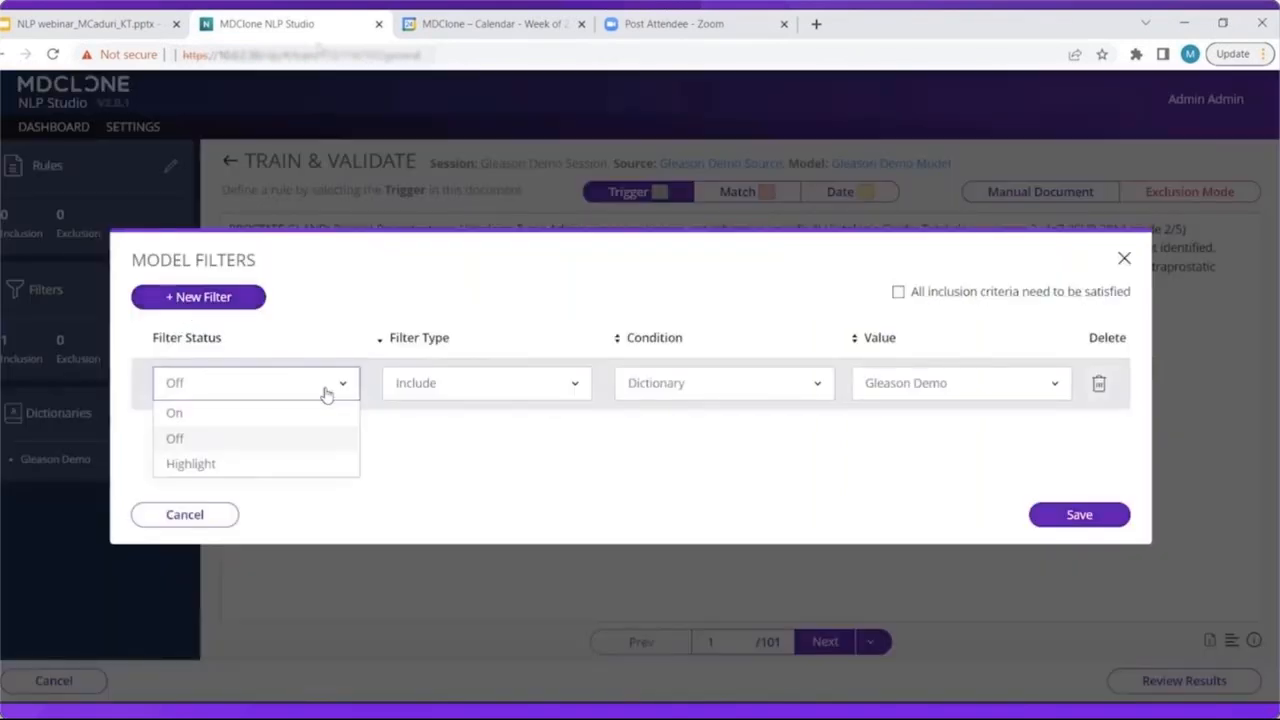
{"action": "left_click", "coordinate": [249, 415]}
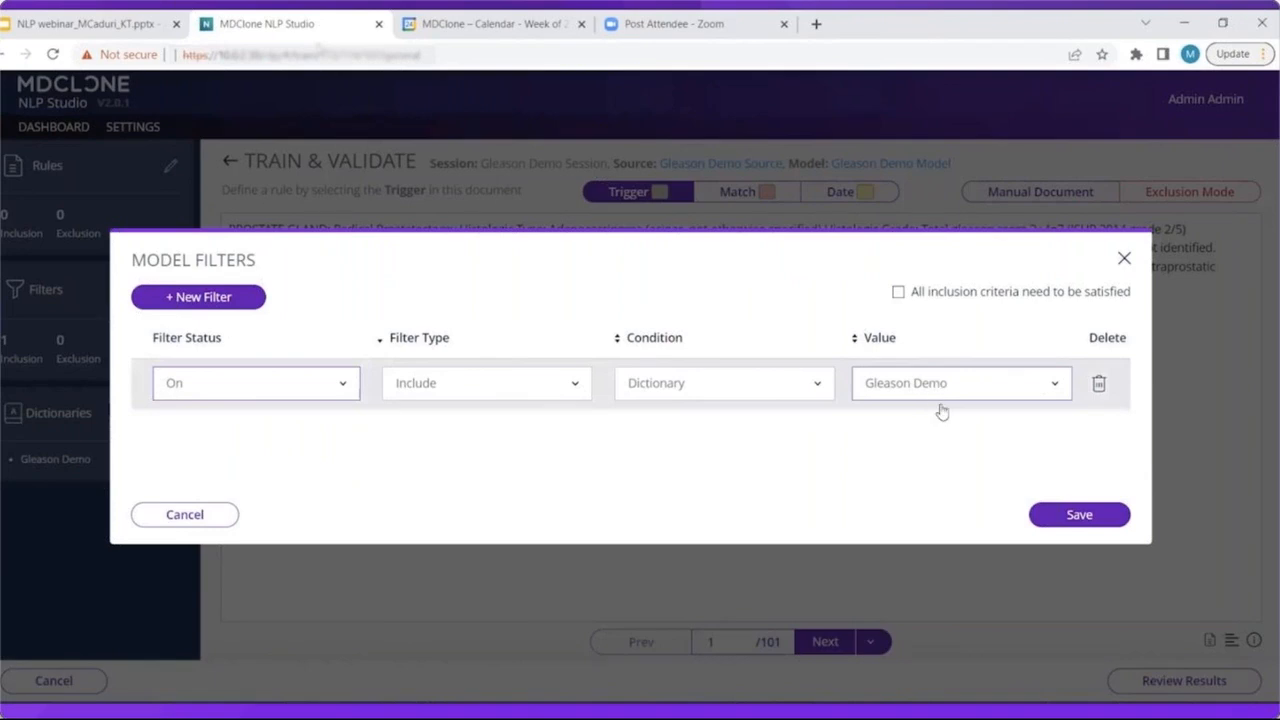
{"action": "left_click", "coordinate": [1079, 516]}
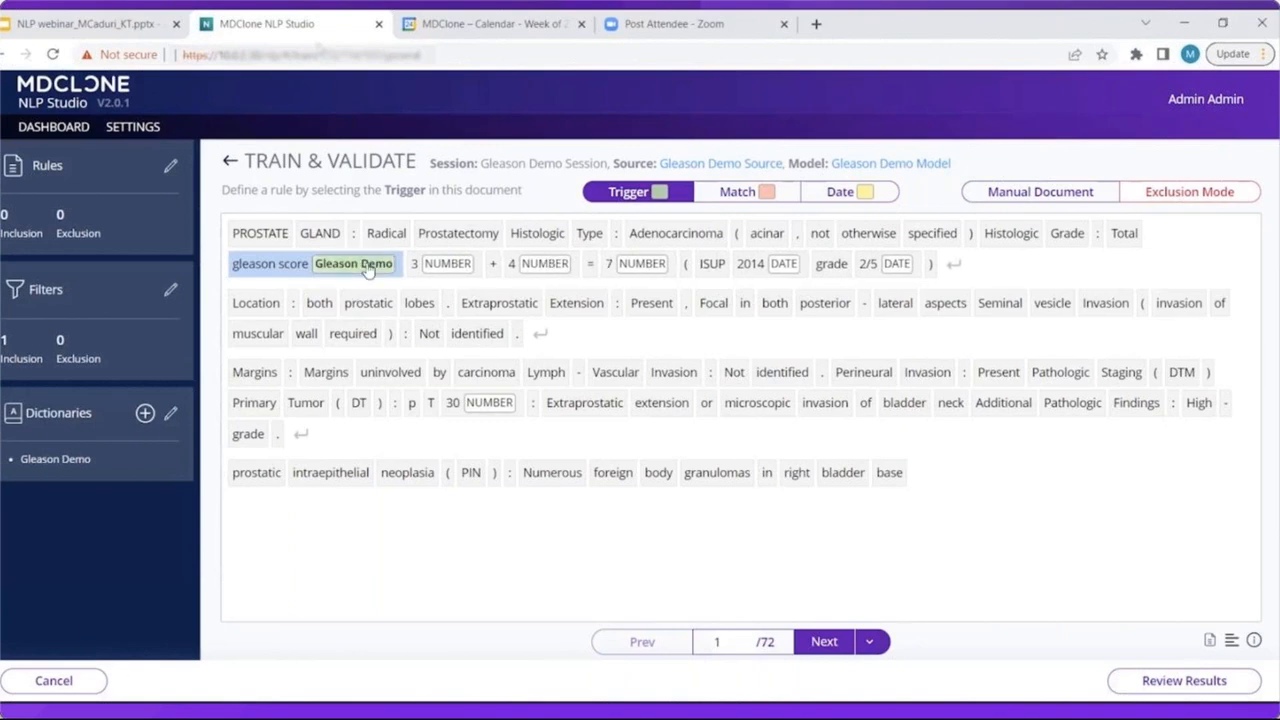
Mark the expression 3 + 4 = 7 after the gleason score trigger as the match, and advance to the second document.
{"action": "left_click", "coordinate": [737, 192]}
{"action": "left_click", "coordinate": [450, 263]}
{"action": "left_click", "coordinate": [493, 263]}
{"action": "left_click", "coordinate": [530, 266]}
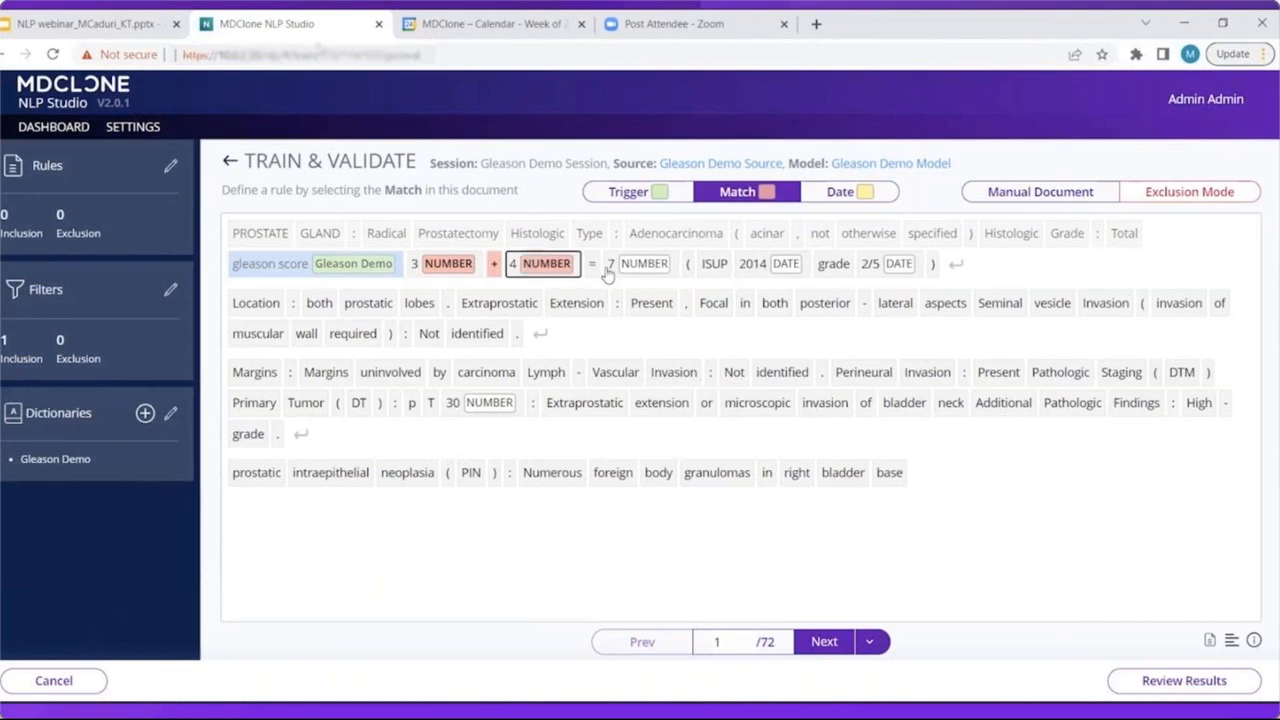
{"action": "left_click", "coordinate": [592, 264]}
{"action": "left_click", "coordinate": [640, 268]}
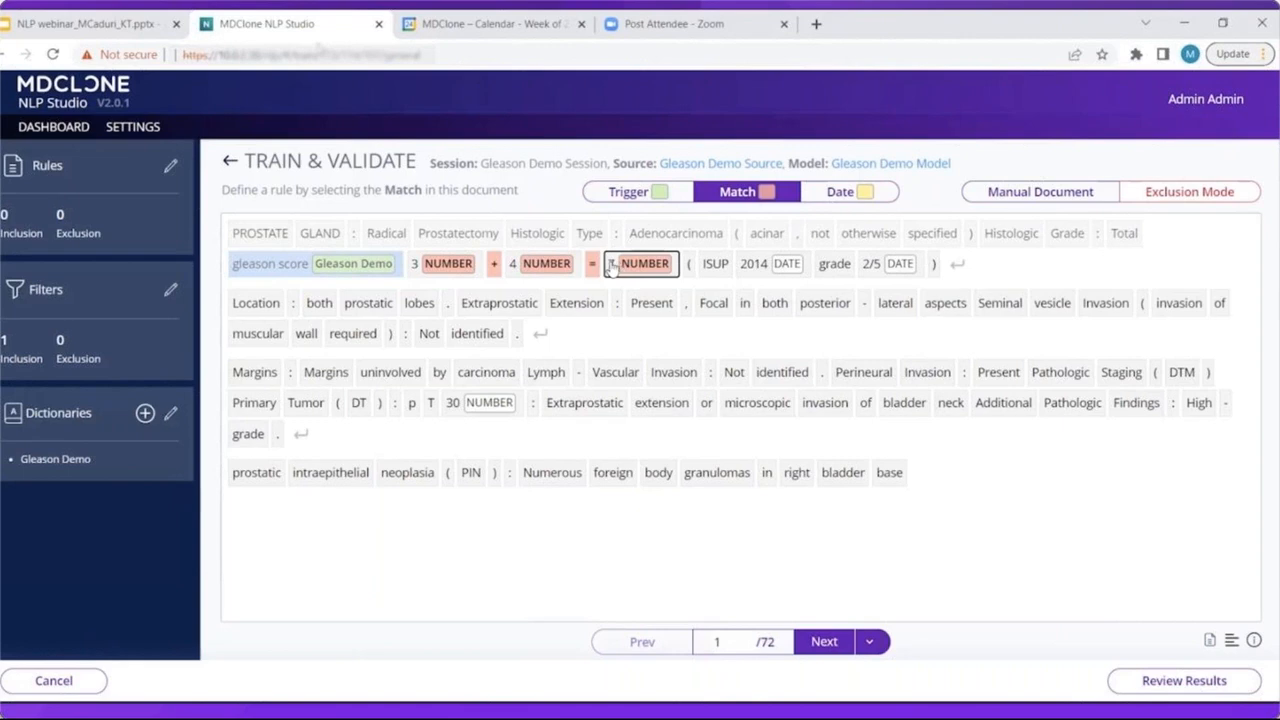
{"action": "left_click", "coordinate": [612, 263]}
{"action": "left_click", "coordinate": [830, 648]}
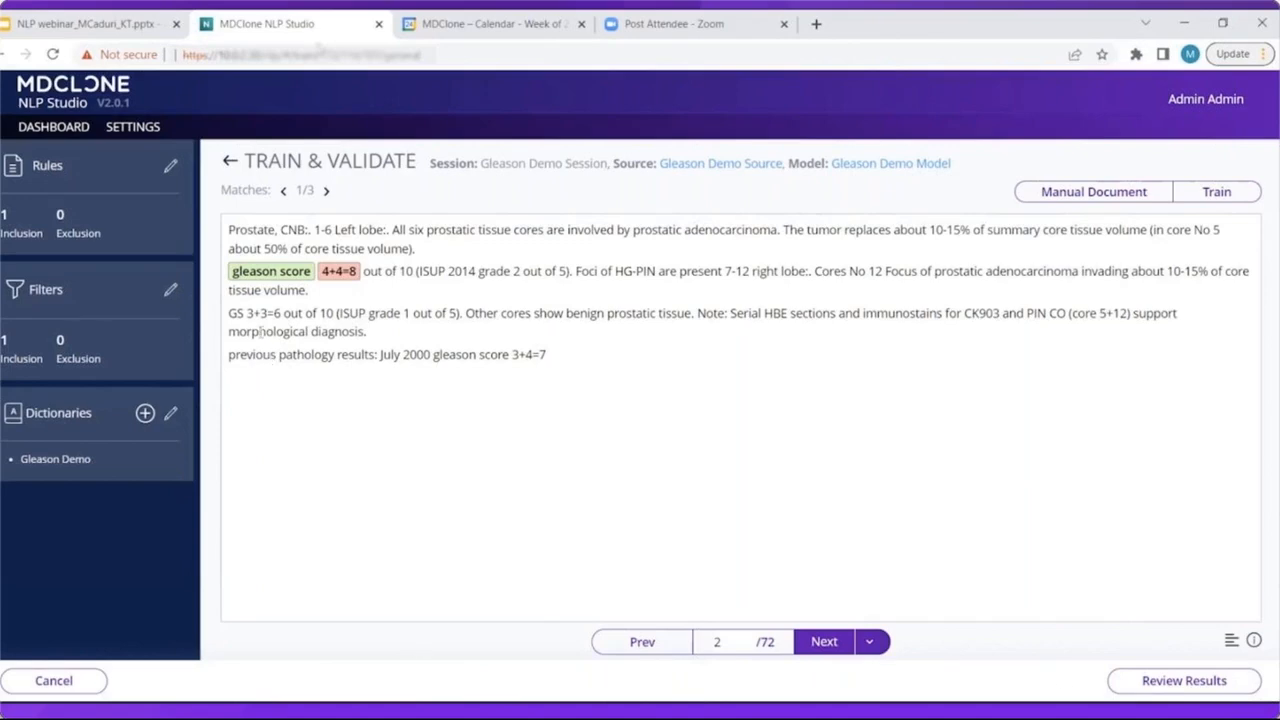
Check the second document's matches, then train its last gleason score as the trigger with 3 + 4 = 7 as the match.
{"action": "left_click", "coordinate": [327, 192]}
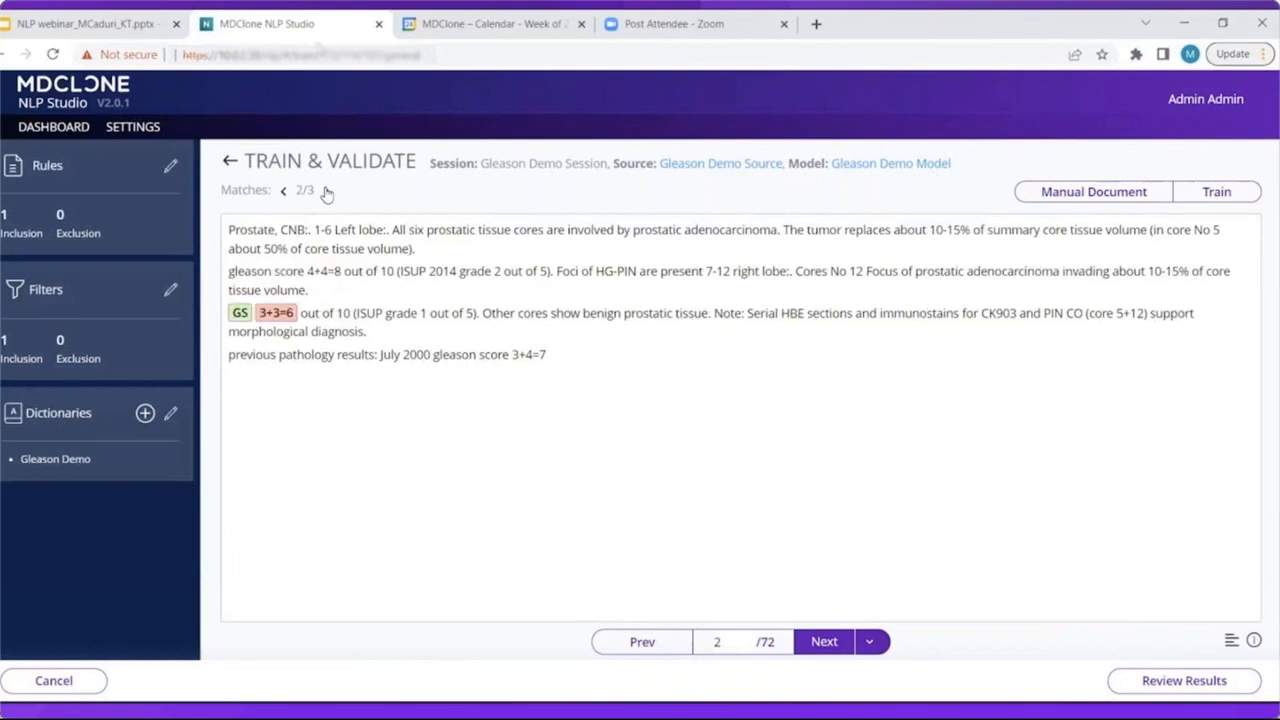
{"action": "left_click", "coordinate": [327, 192]}
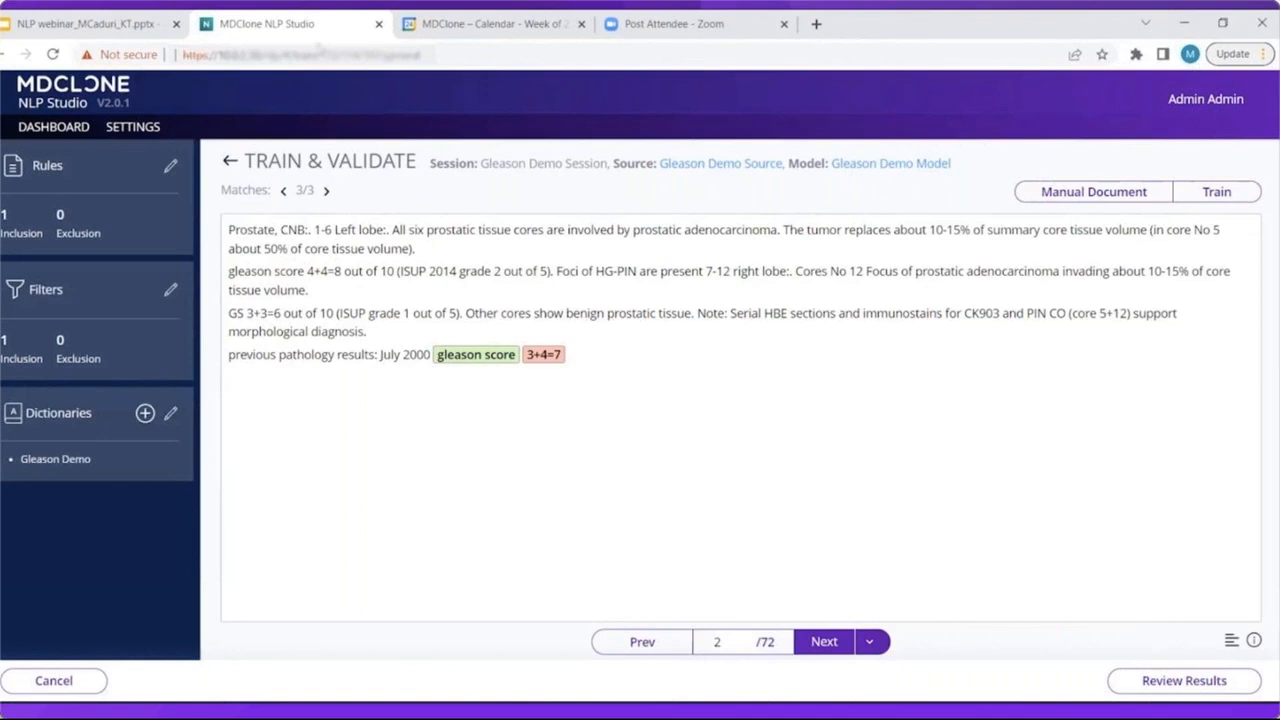
{"action": "mouse_move", "coordinate": [1253, 641]}
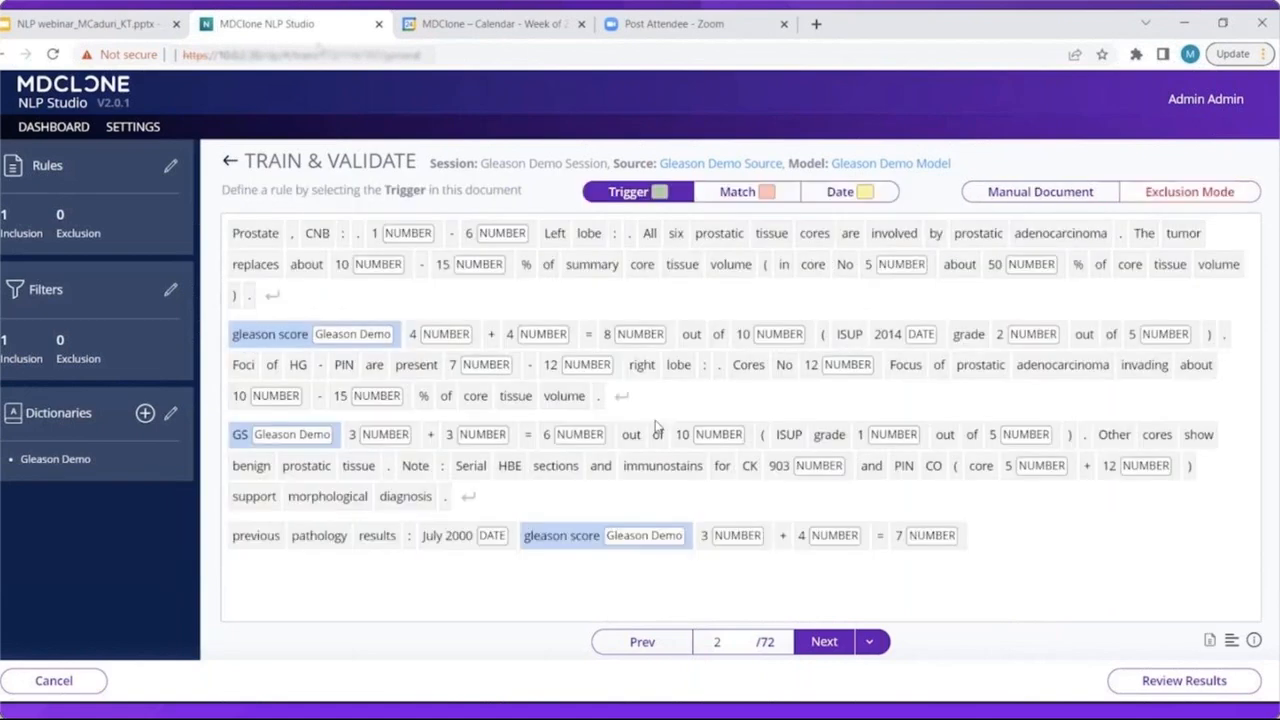
{"action": "left_click", "coordinate": [646, 537]}
{"action": "left_click", "coordinate": [739, 537]}
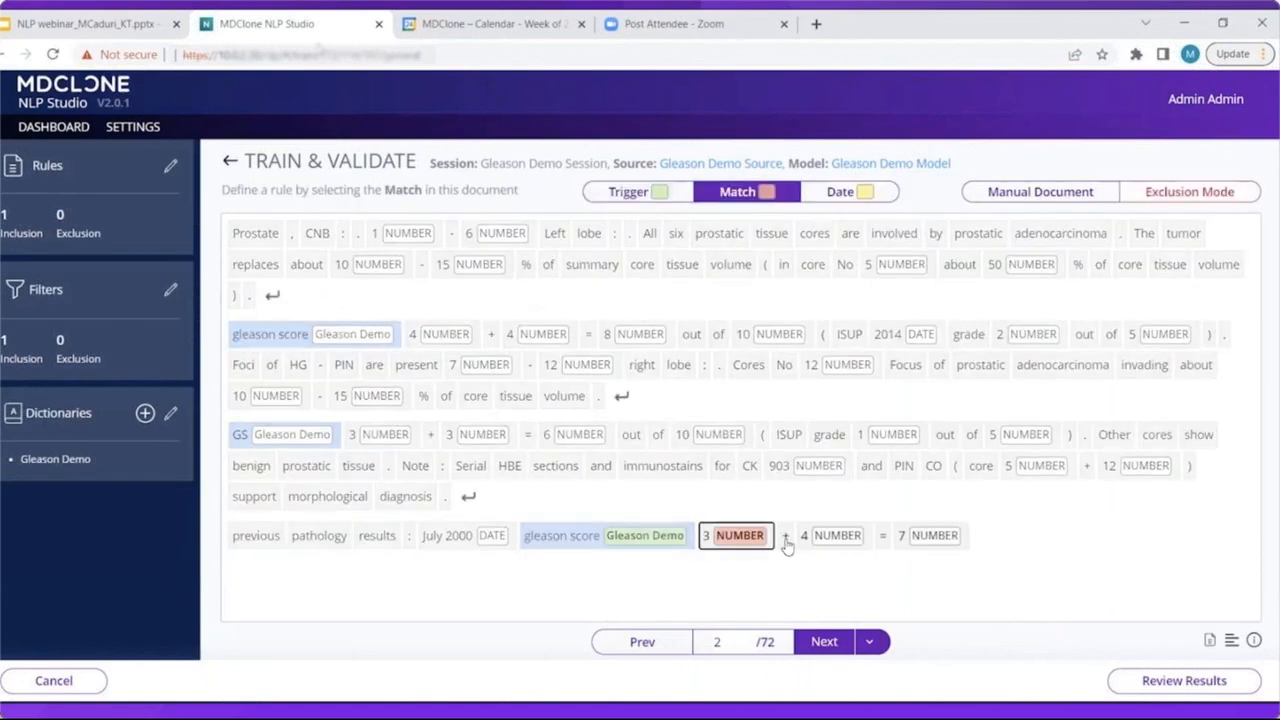
{"action": "left_click", "coordinate": [785, 537]}
{"action": "left_click", "coordinate": [836, 536]}
{"action": "left_click", "coordinate": [883, 536]}
{"action": "left_click", "coordinate": [932, 536]}
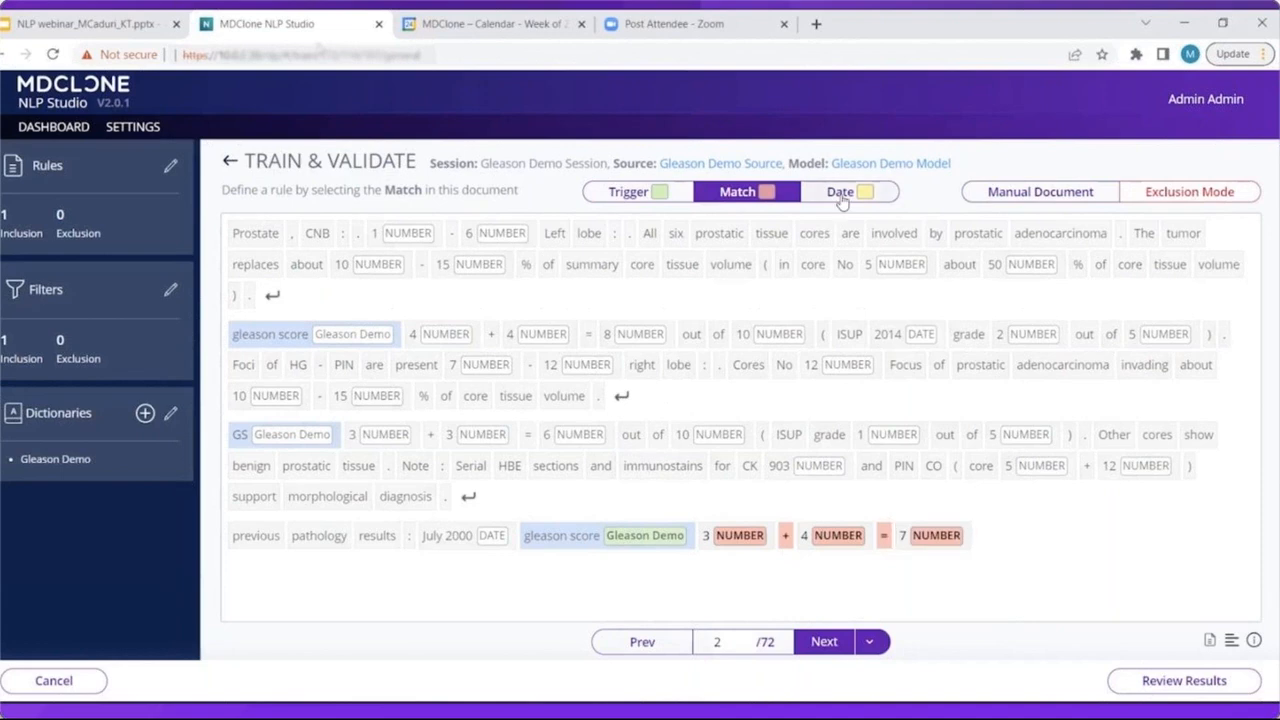
Mark July 2000 as the date of the rule and advance to the third document.
{"action": "left_click", "coordinate": [841, 197]}
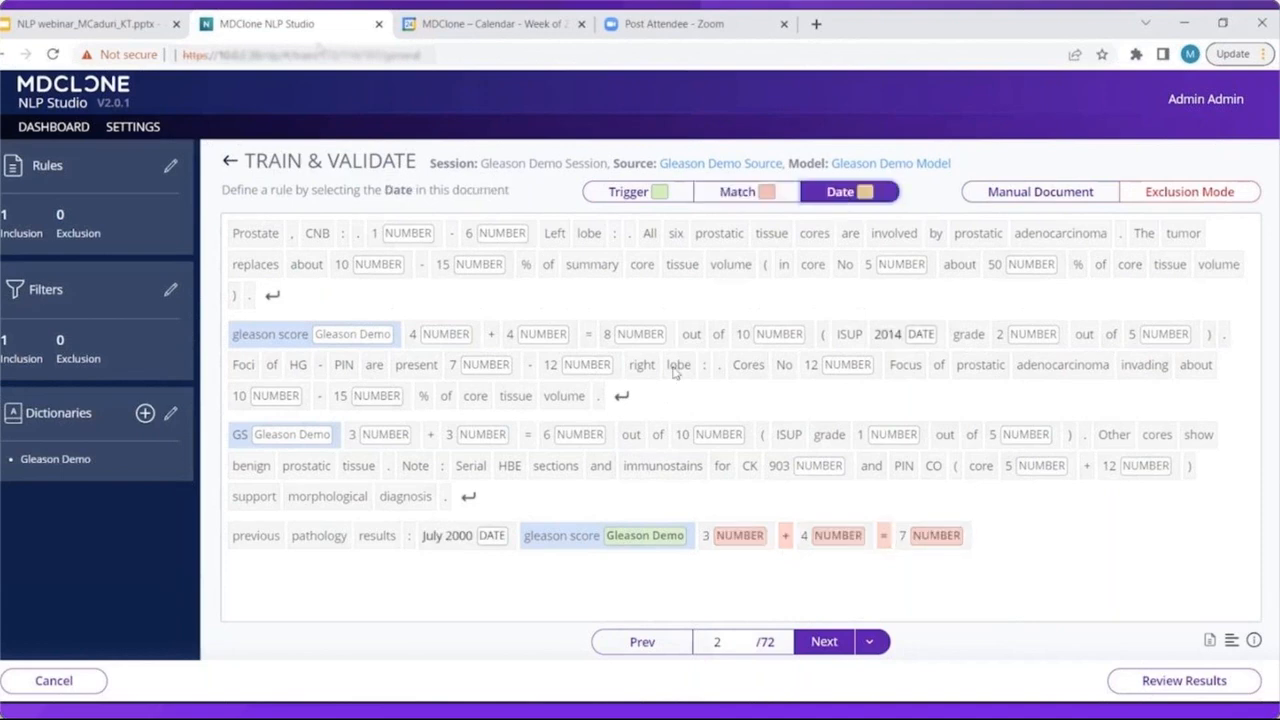
{"action": "left_click", "coordinate": [484, 540]}
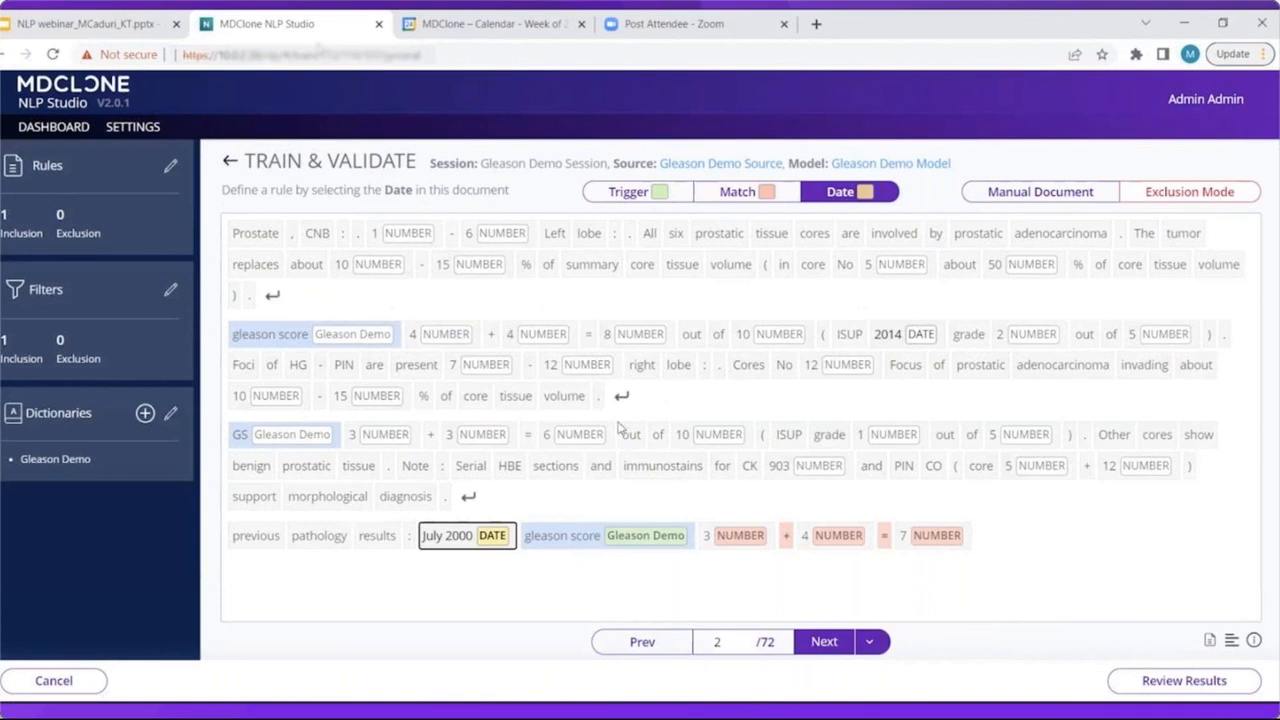
{"action": "left_click", "coordinate": [836, 642]}
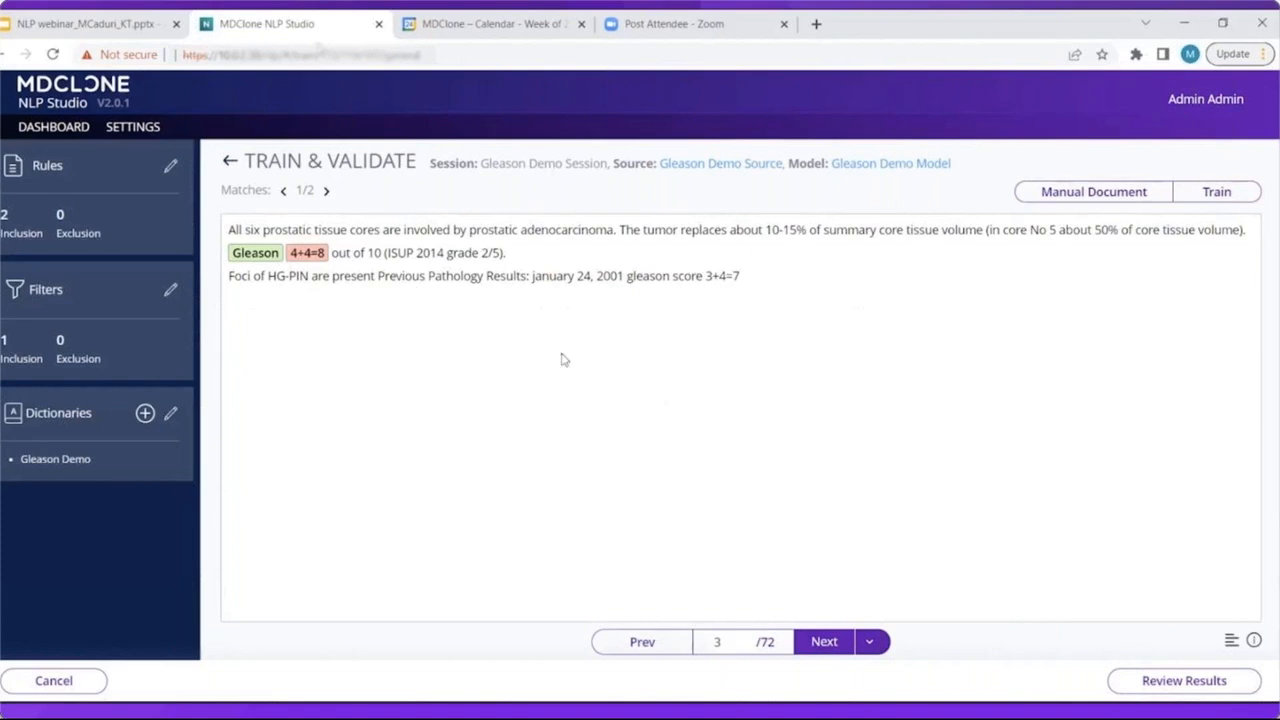
Open the third document for training, inspect the spelling fix on its Gleason term, and advance to the next document.
{"action": "left_click", "coordinate": [1217, 191]}
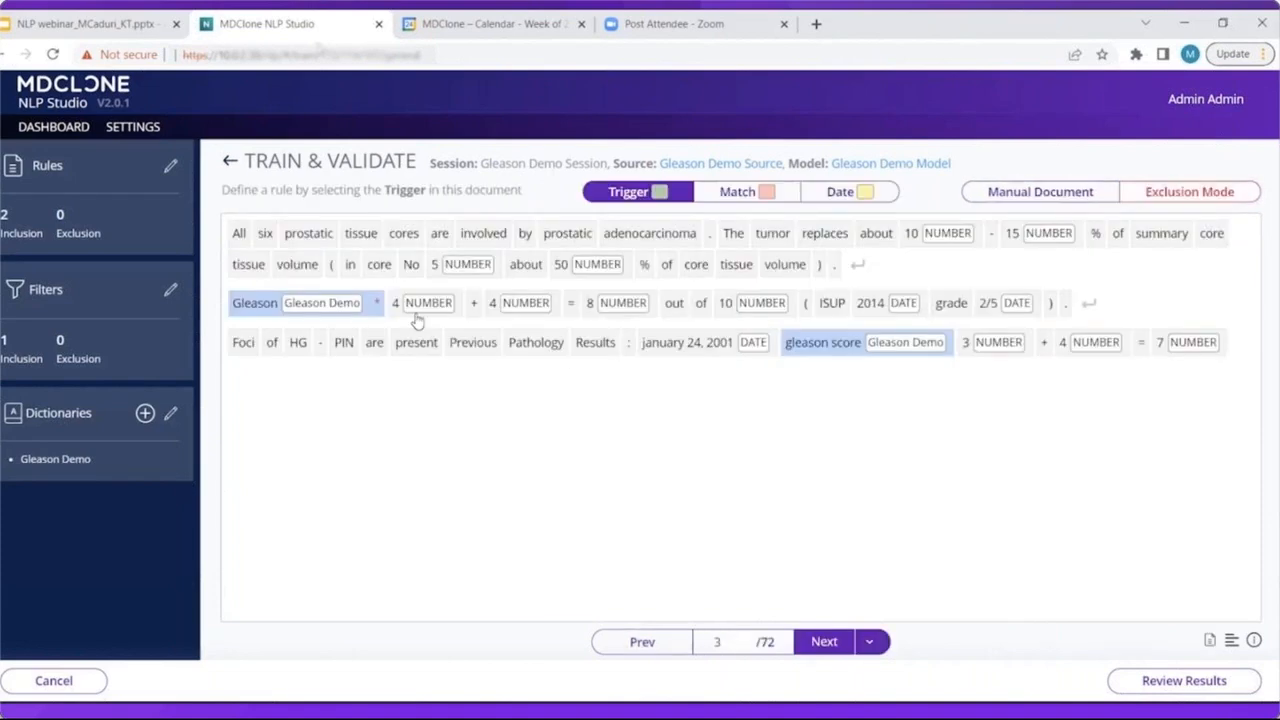
{"action": "mouse_move", "coordinate": [377, 306]}
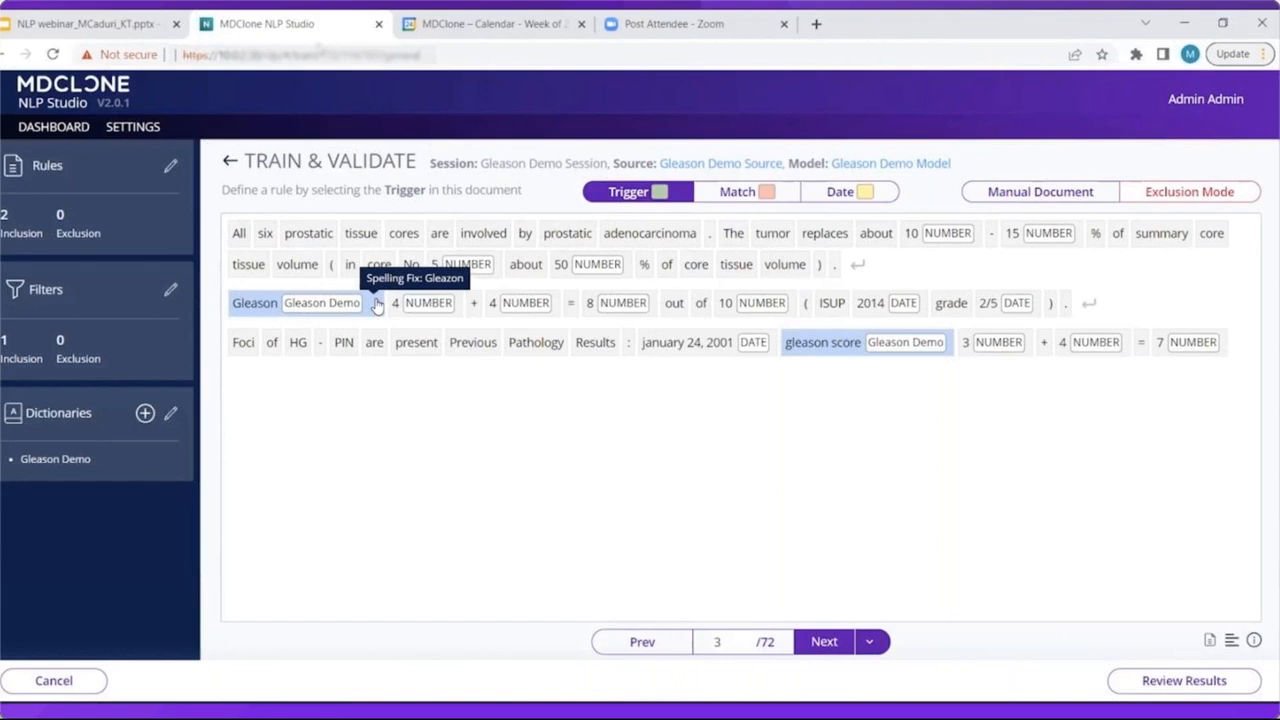
{"action": "left_click", "coordinate": [818, 642]}
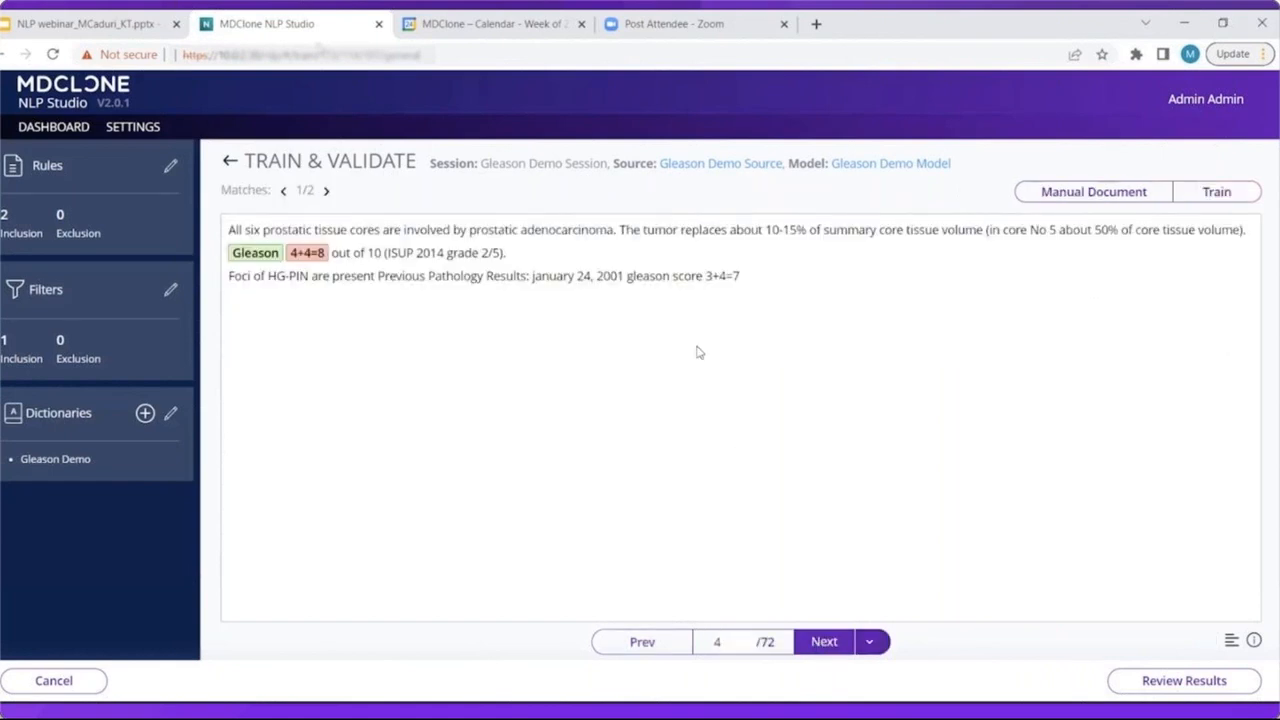
In the next unmatched document, define a rule with gleason score as trigger and 6 (3 + 3) as match, and advance.
{"action": "left_click", "coordinate": [869, 641]}
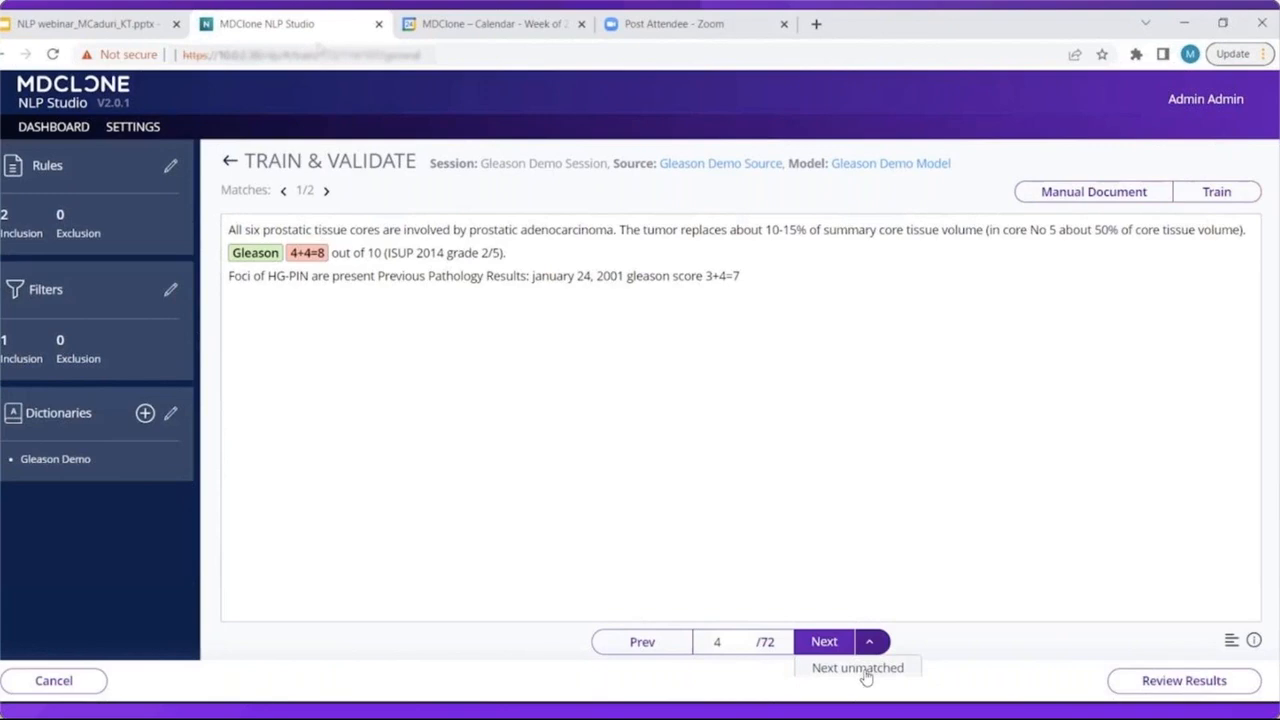
{"action": "left_click", "coordinate": [857, 668]}
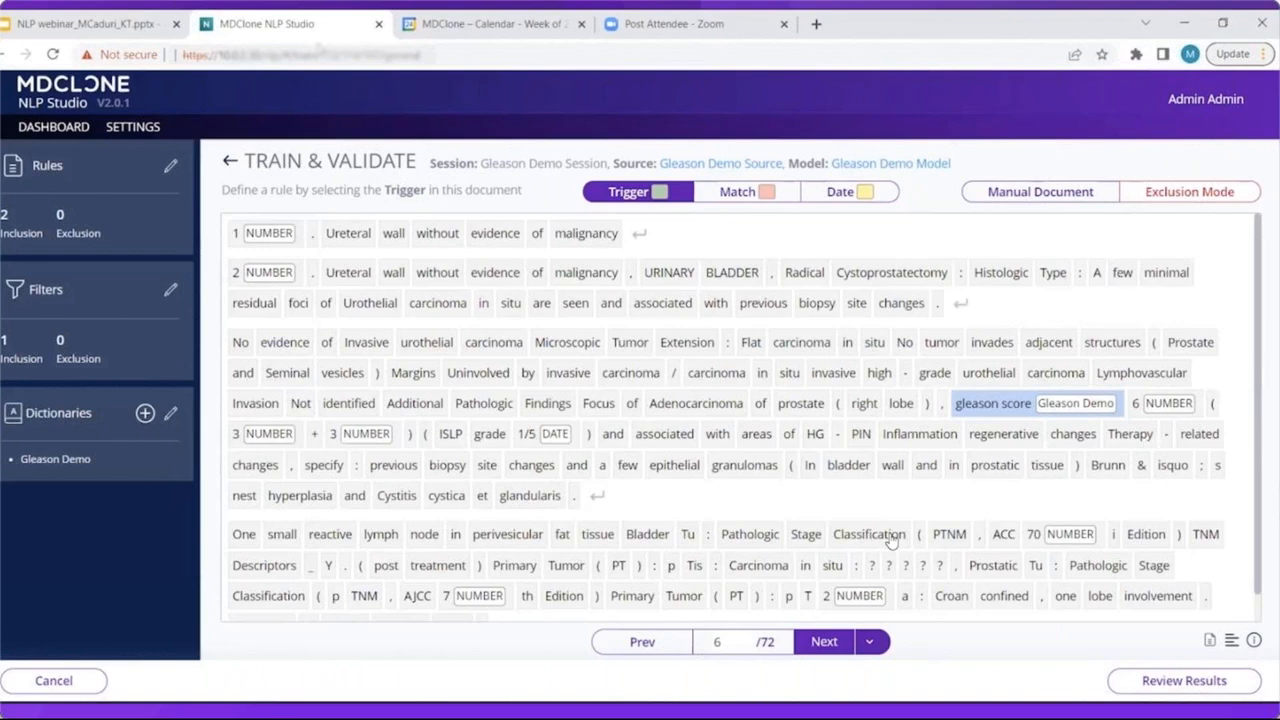
{"action": "scroll", "coordinate": [891, 541], "scroll_direction": "down", "scroll_amount": 1}
{"action": "left_click", "coordinate": [1077, 375]}
{"action": "left_click", "coordinate": [1171, 375]}
{"action": "left_click", "coordinate": [1215, 375]}
{"action": "left_click", "coordinate": [270, 406]}
{"action": "left_click", "coordinate": [315, 406]}
{"action": "left_click", "coordinate": [385, 406]}
{"action": "left_click", "coordinate": [412, 406]}
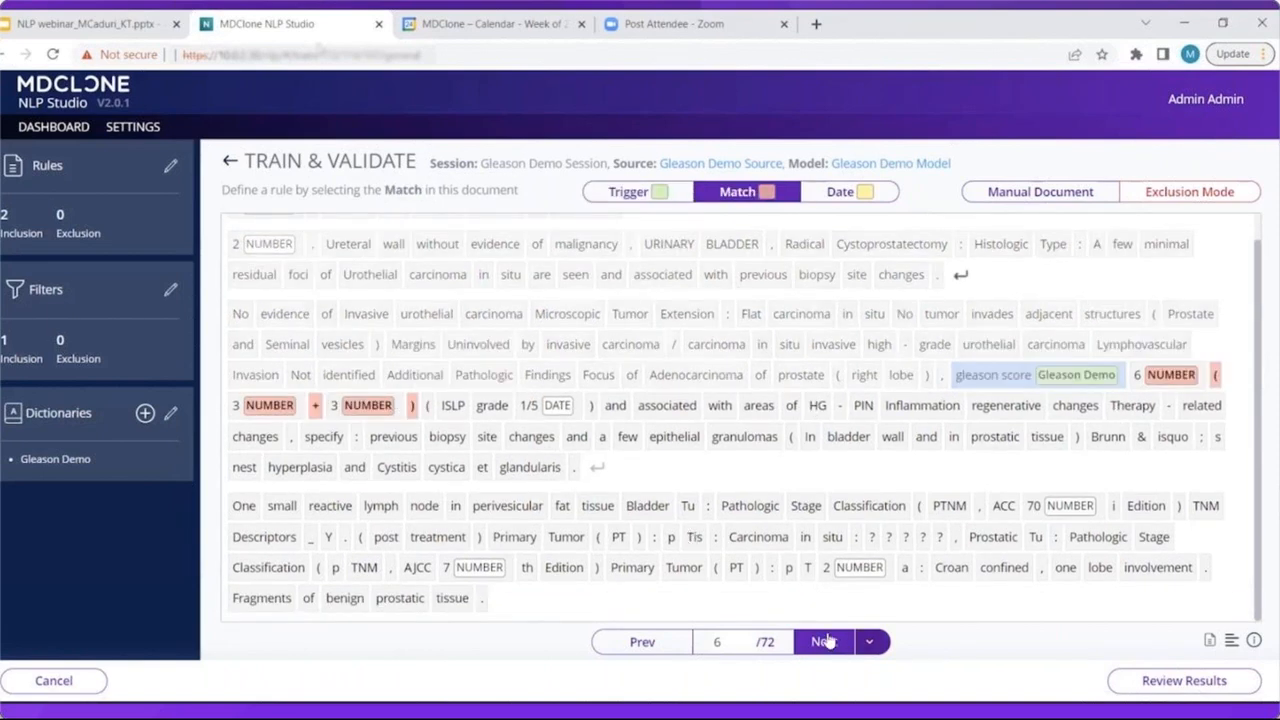
{"action": "left_click", "coordinate": [826, 641]}
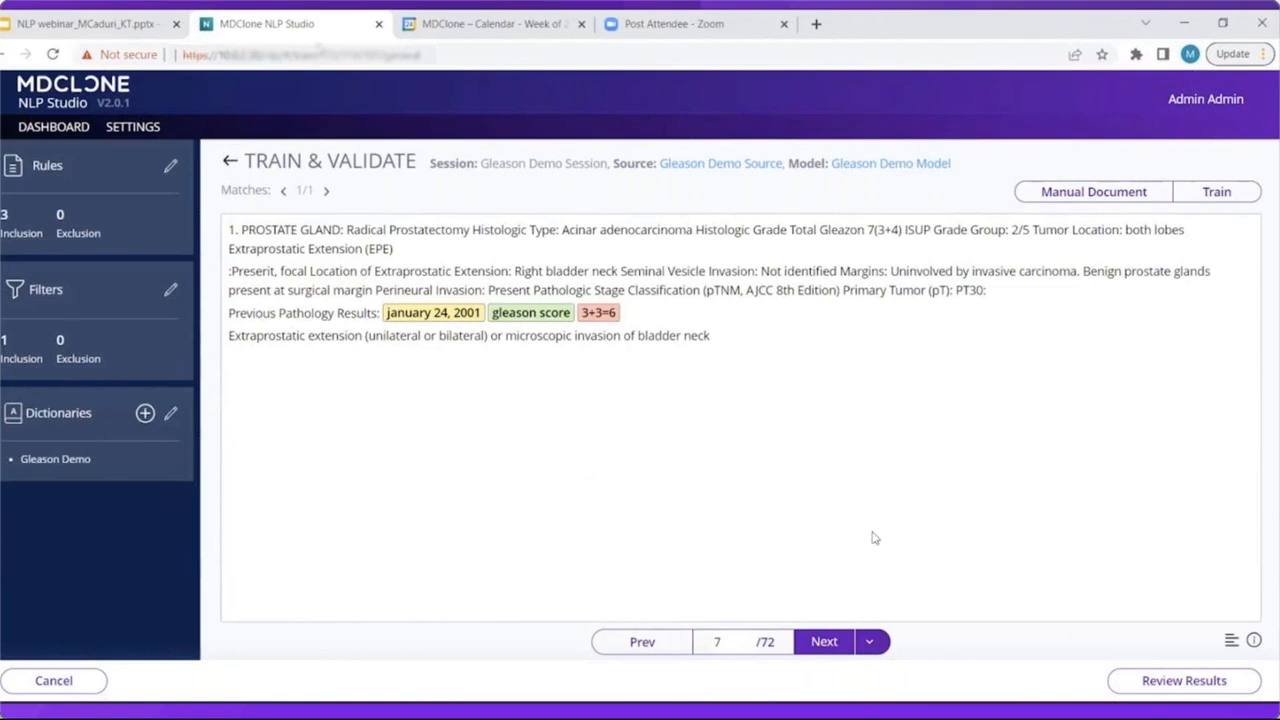
Apply a manual document with the text "Gleason value is 5".
{"action": "left_click", "coordinate": [1090, 199]}
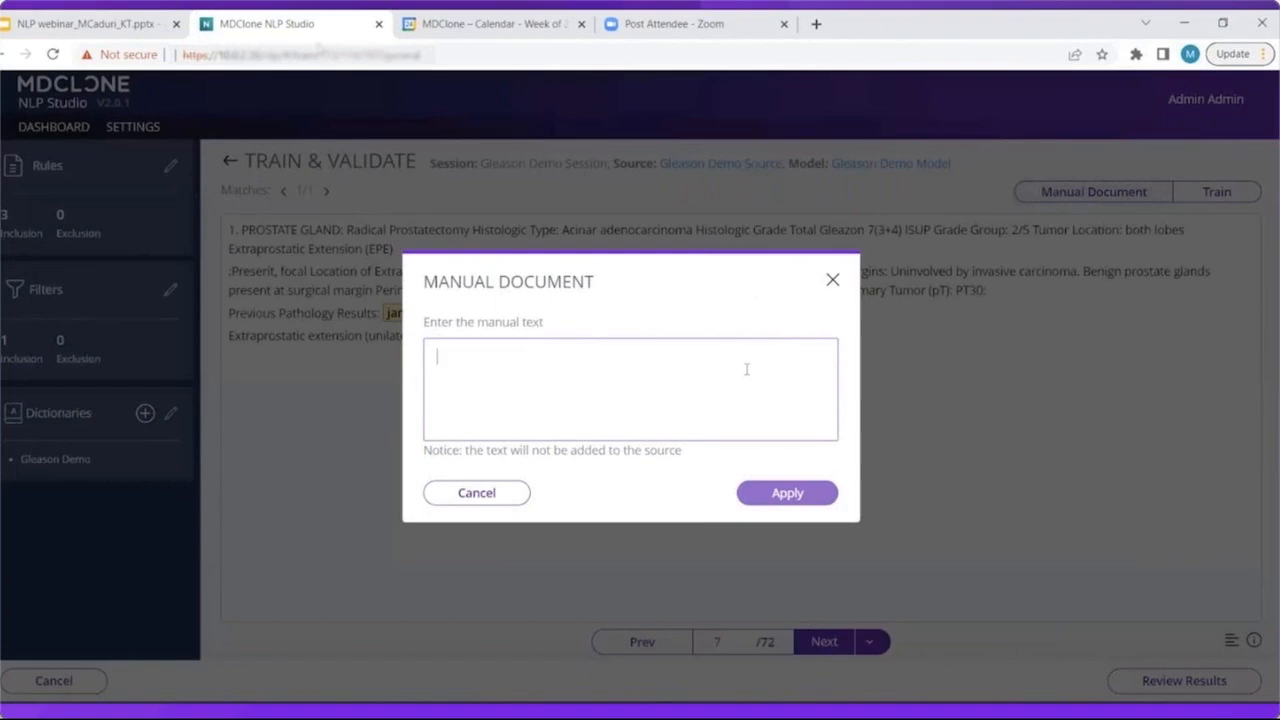
{"action": "type", "text": "gleason va"}
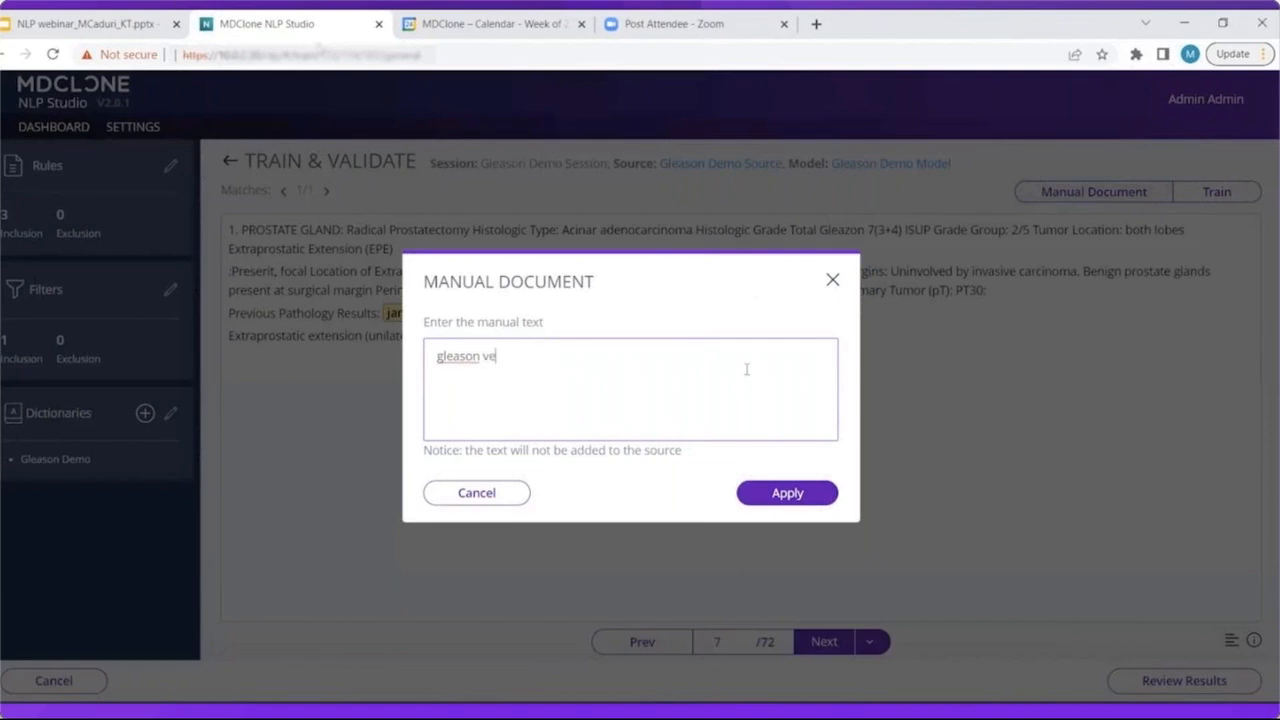
{"action": "type", "text": "lue is 5"}
{"action": "right_click", "coordinate": [458, 360]}
{"action": "left_click", "coordinate": [492, 373]}
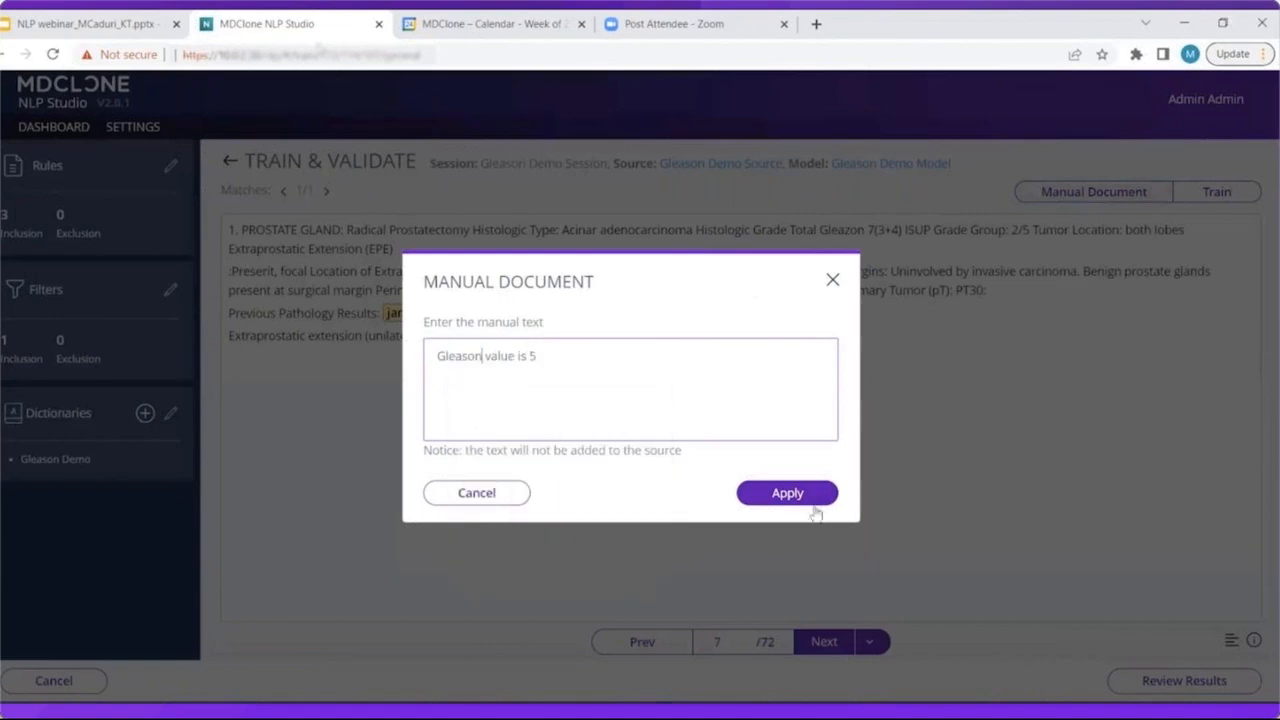
{"action": "left_click", "coordinate": [787, 493]}
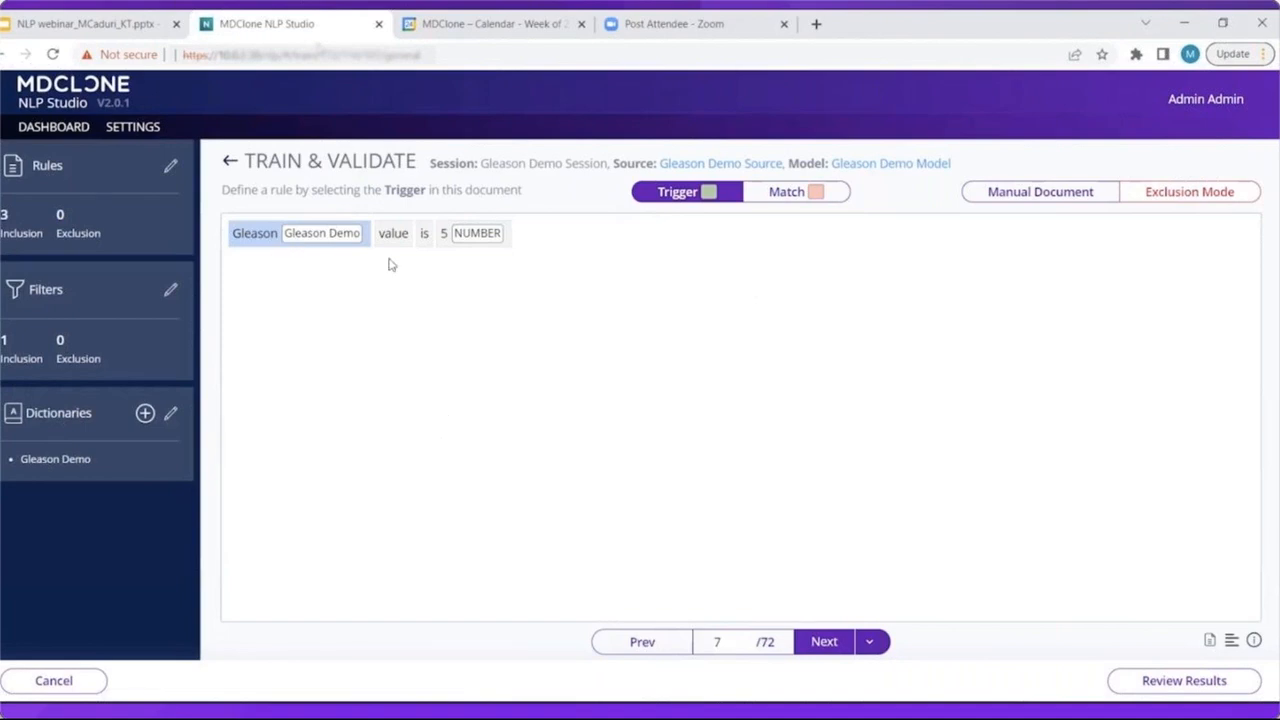
Mark Gleason as the trigger and the number 5 as the match in the manual text, and advance to the next document.
{"action": "left_click", "coordinate": [318, 237]}
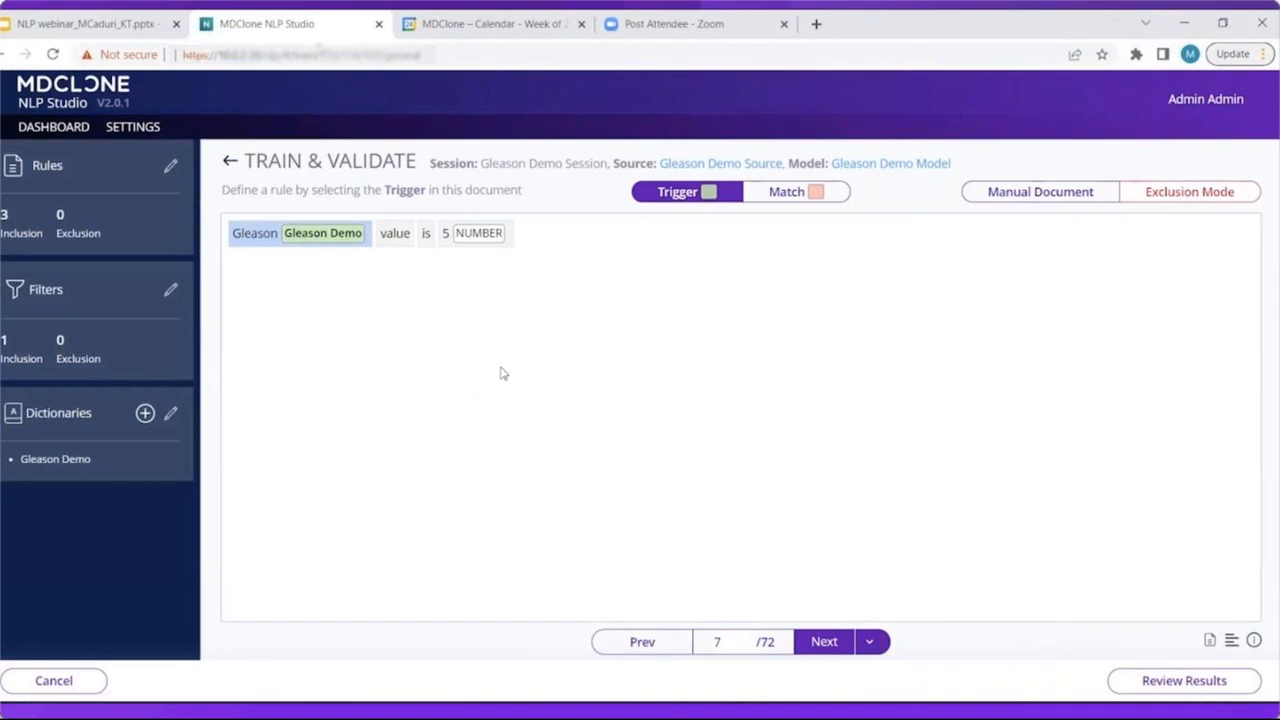
{"action": "left_click", "coordinate": [795, 193]}
{"action": "left_click", "coordinate": [490, 249]}
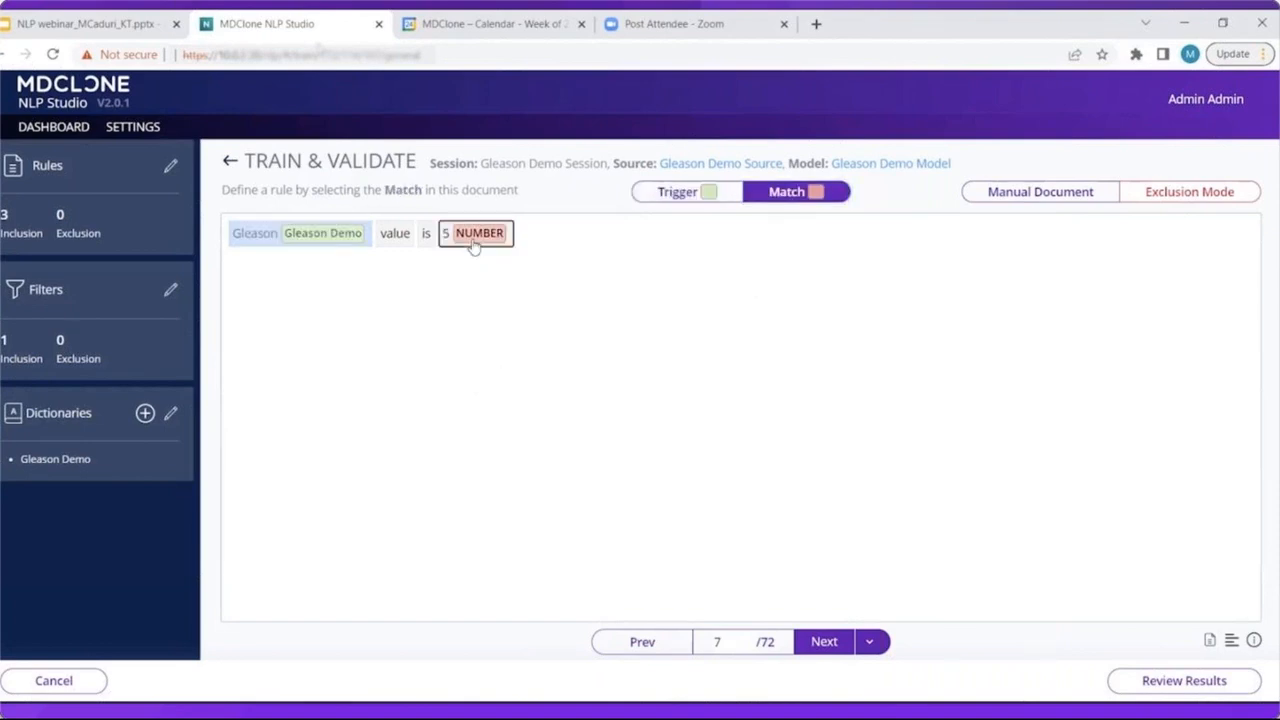
{"action": "left_click", "coordinate": [813, 648]}
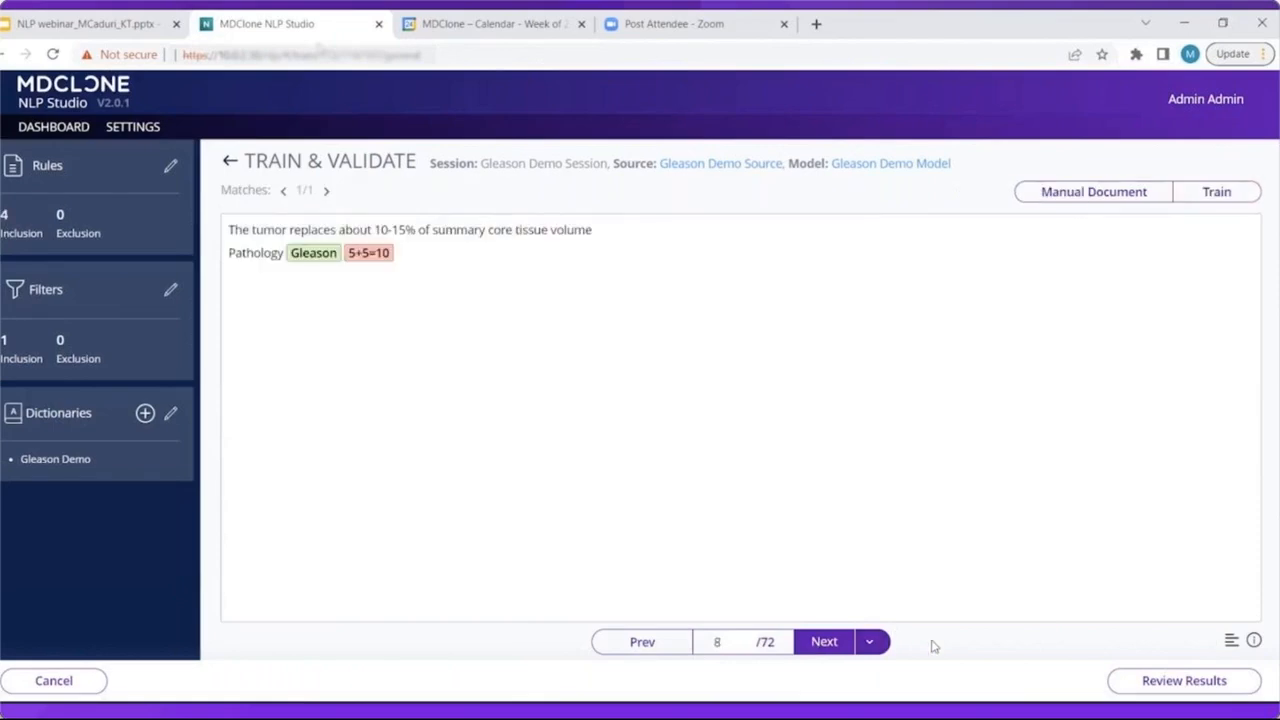
Change the manual document text to "Gleason is not 5", apply it and open it for training in exclusion mode.
{"action": "left_click", "coordinate": [1086, 193]}
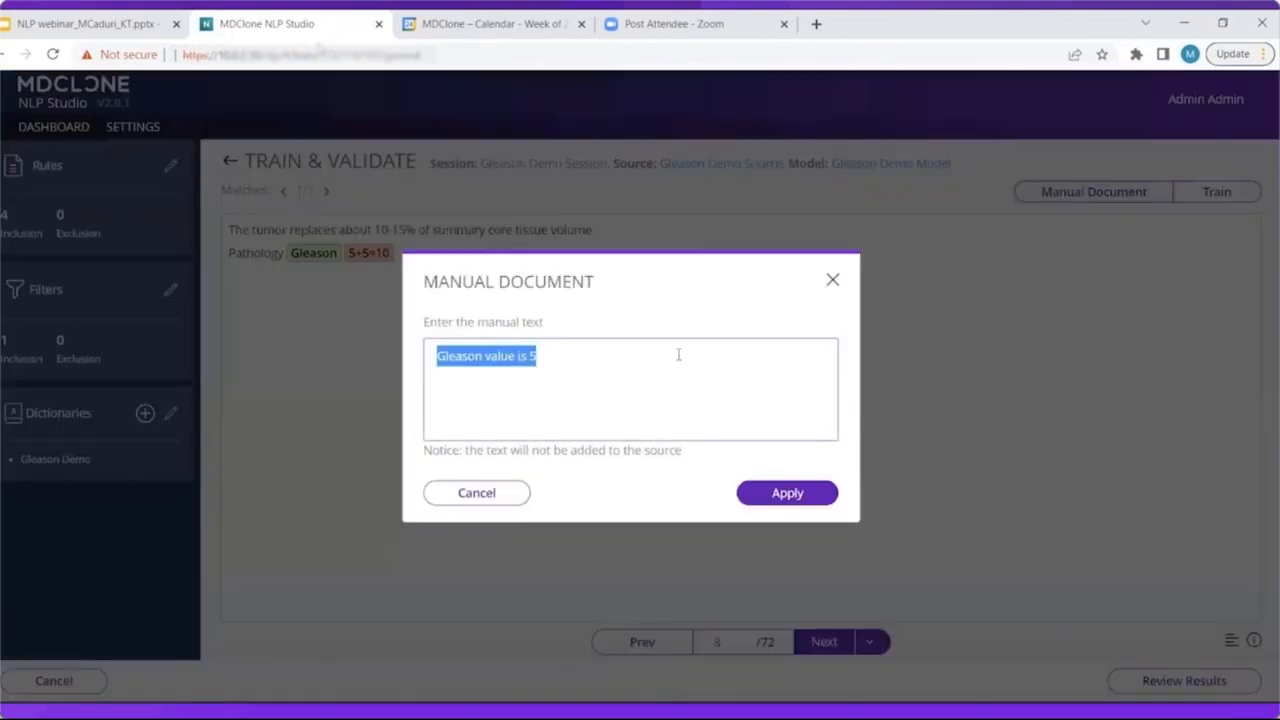
{"action": "left_click", "coordinate": [525, 356]}
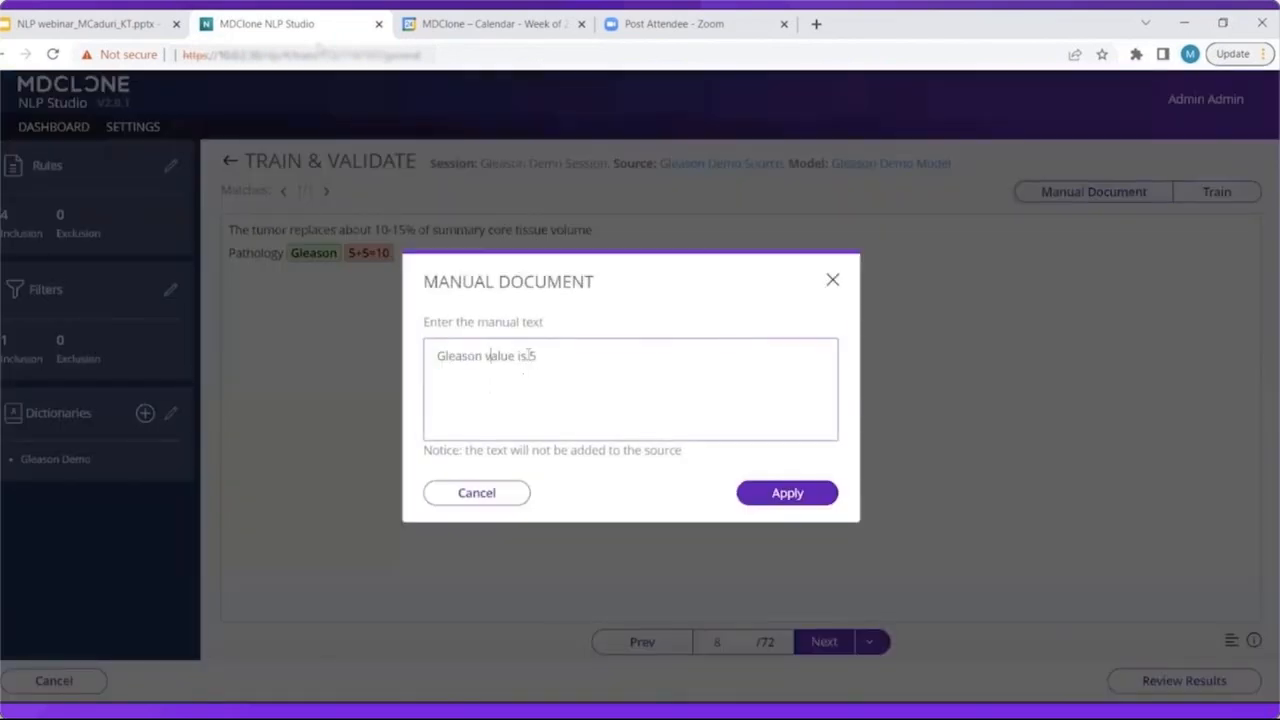
{"action": "left_click_drag", "start_coordinate": [525, 356], "coordinate": [485, 356]}
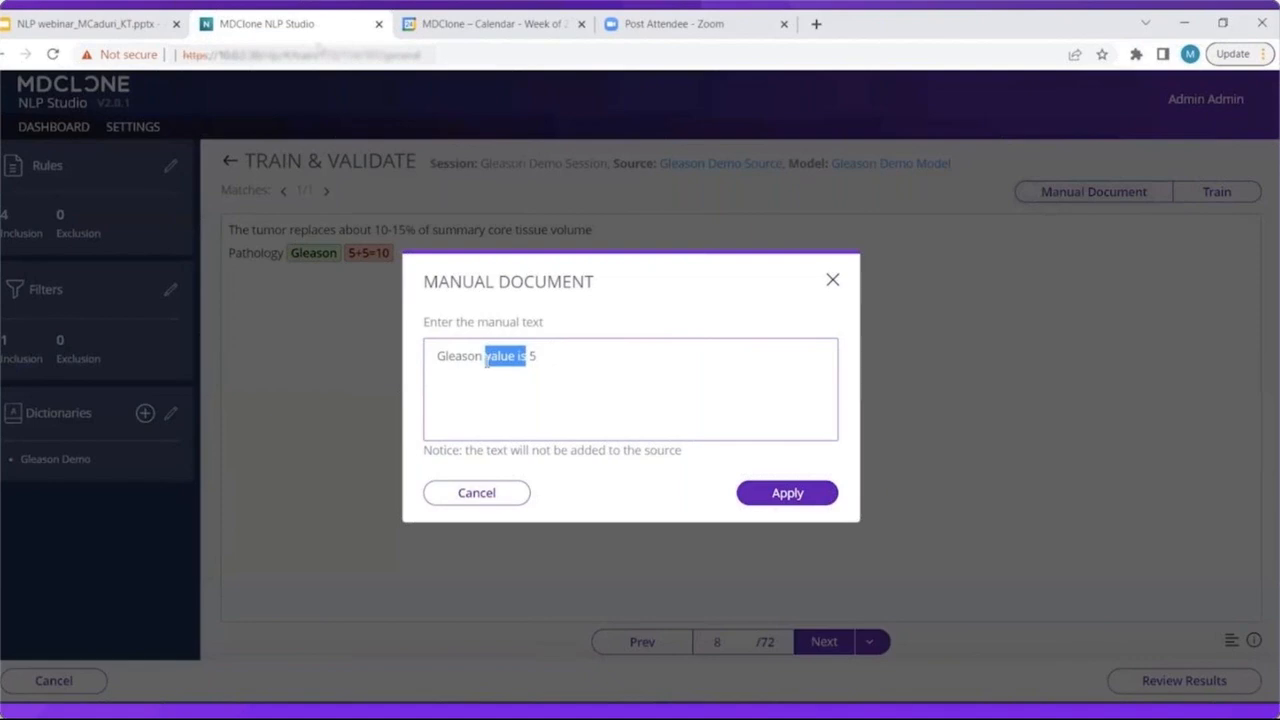
{"action": "key", "text": "BackSpace"}
{"action": "type", "text": "is not"}
{"action": "left_click", "coordinate": [770, 491]}
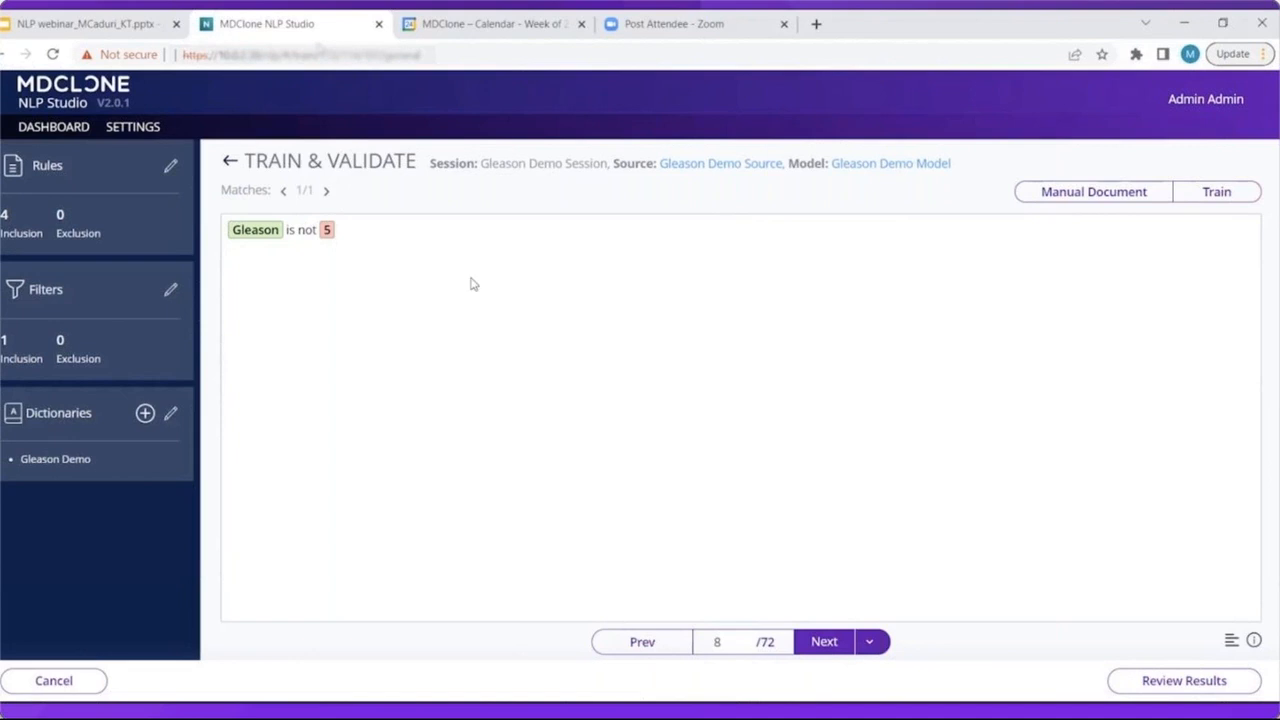
{"action": "left_click", "coordinate": [1217, 192]}
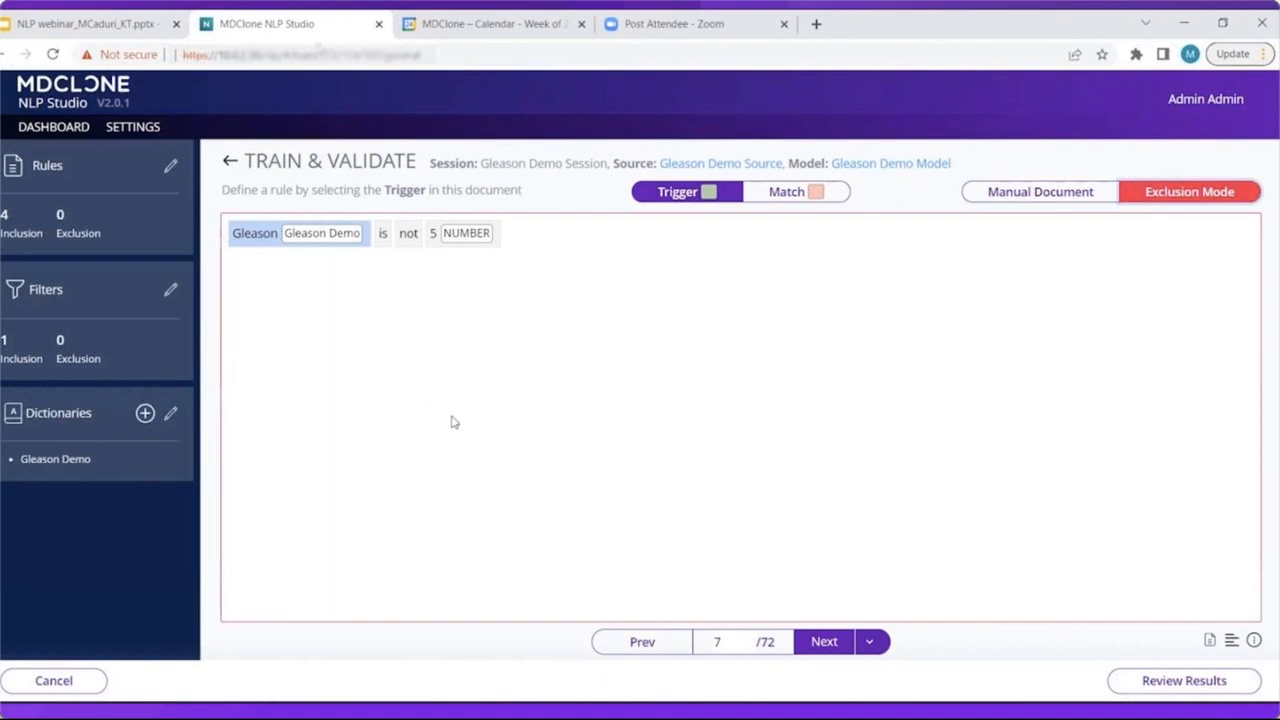
Define an exclusion rule with the Gleason Demo term as trigger and not plus the number as match, and advance two documents.
{"action": "left_click", "coordinate": [337, 246]}
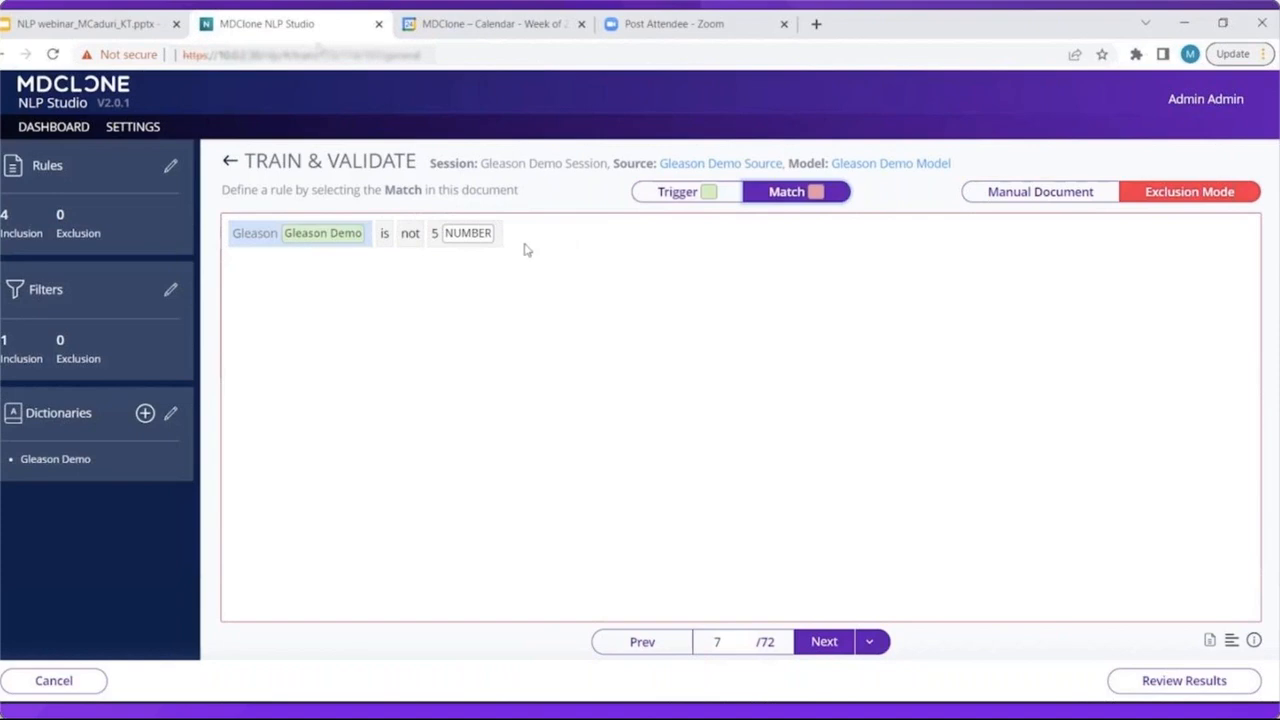
{"action": "left_click", "coordinate": [466, 236]}
{"action": "left_click", "coordinate": [409, 238]}
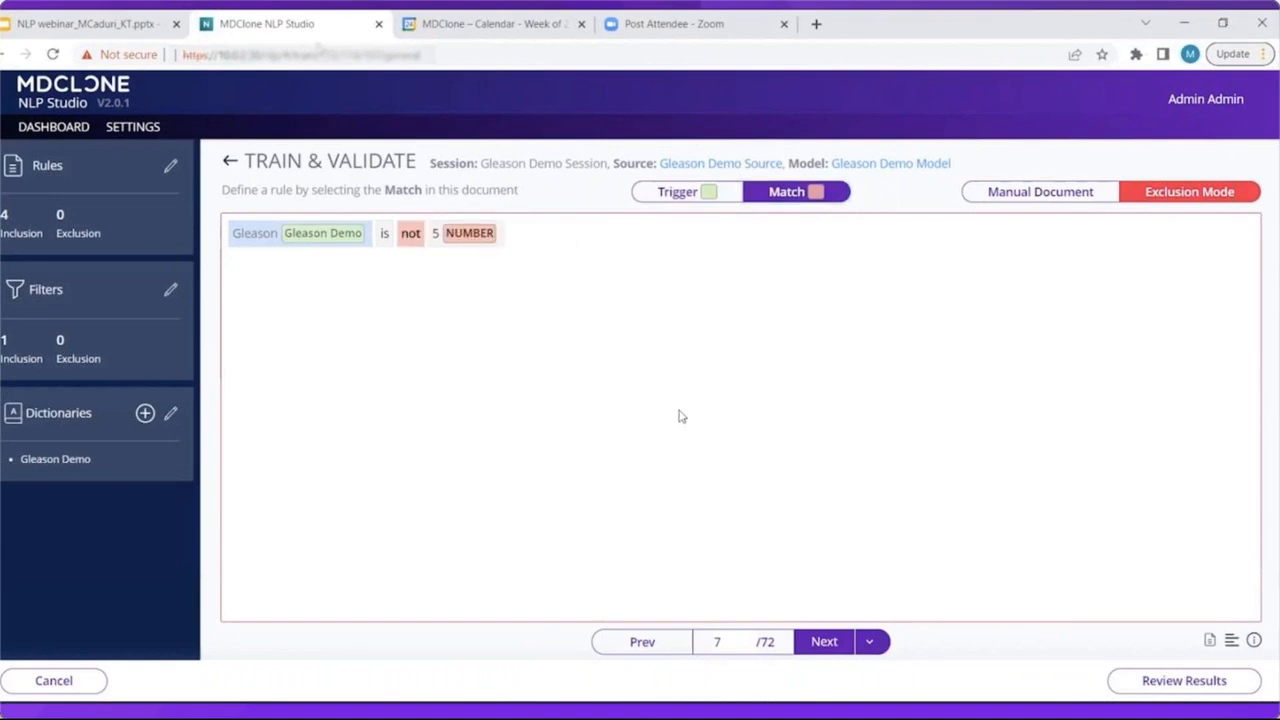
{"action": "left_click", "coordinate": [826, 645]}
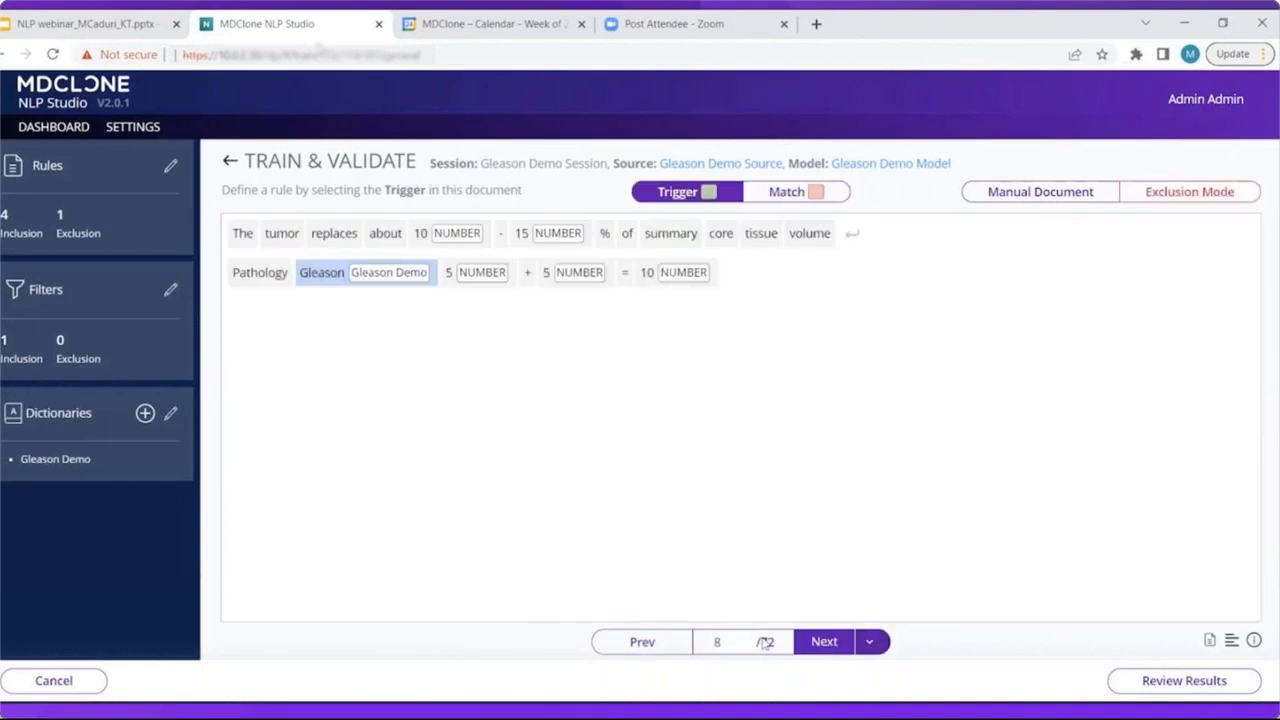
{"action": "left_click", "coordinate": [826, 643]}
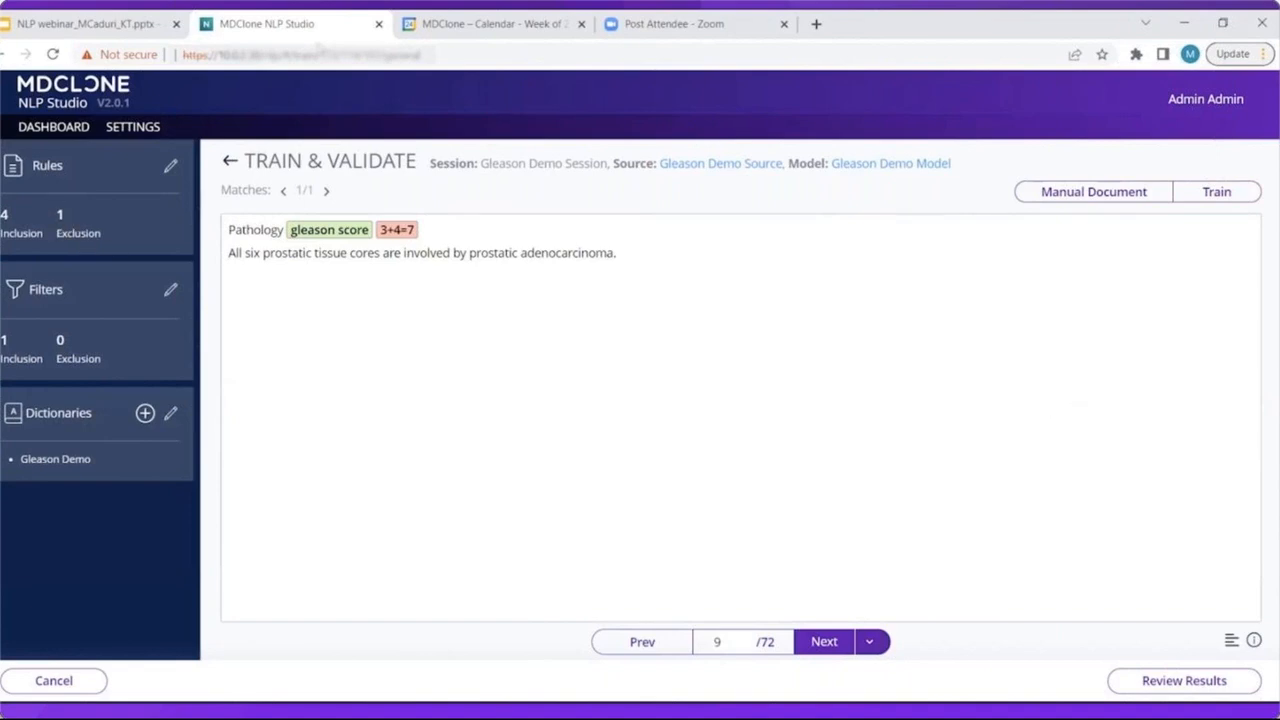
Apply a manual document with the text "GL is not 7" to test the exclusion rule.
{"action": "left_click", "coordinate": [1094, 192]}
{"action": "left_click", "coordinate": [509, 397]}
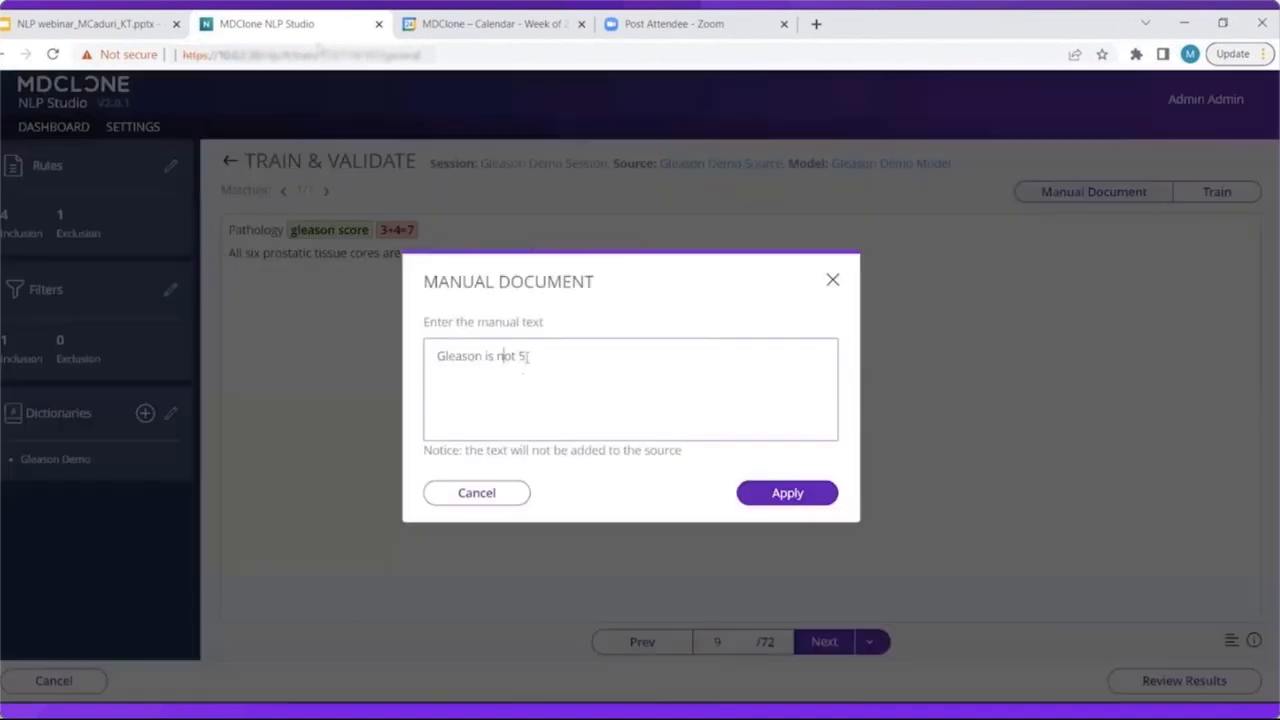
{"action": "double_click", "coordinate": [467, 357]}
{"action": "type", "text": "gl"}
{"action": "left_click", "coordinate": [497, 352]}
{"action": "key", "text": "BackSpace"}
{"action": "type", "text": "7"}
{"action": "left_click", "coordinate": [778, 491]}
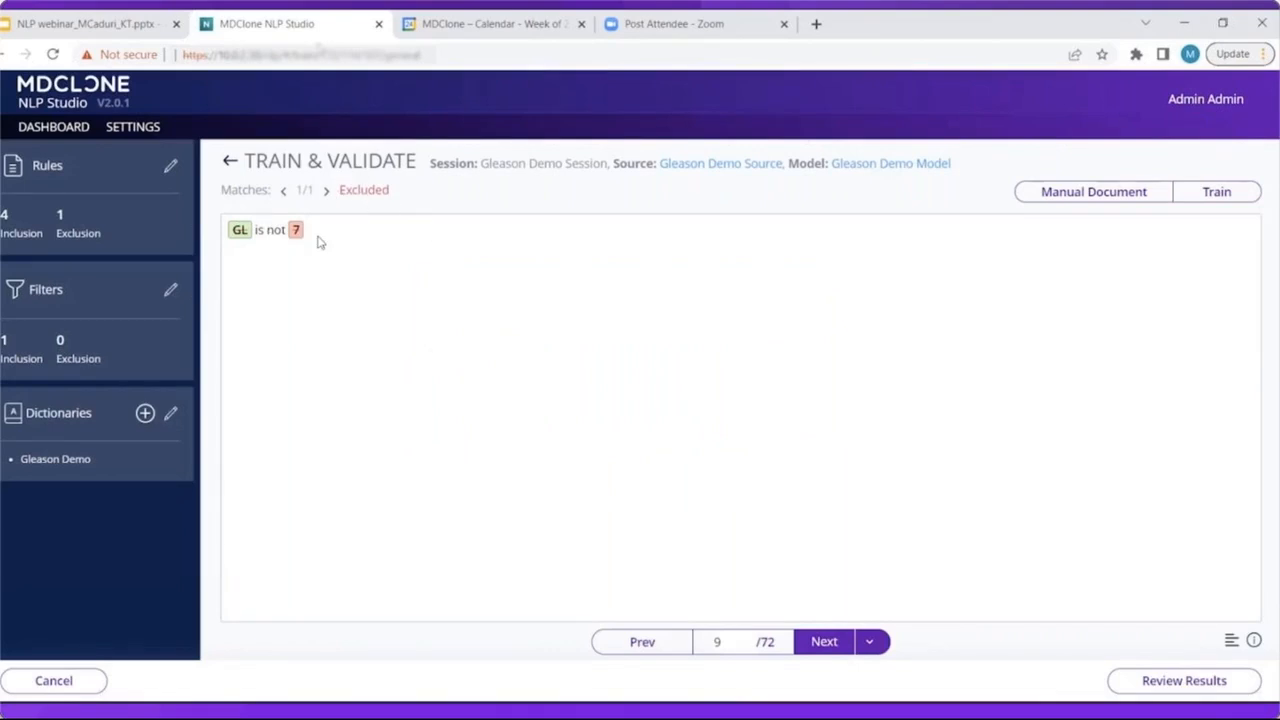
Jump to the next unmatched document and advance past it without defining a rule.
{"action": "left_click", "coordinate": [870, 642]}
{"action": "left_click", "coordinate": [857, 668]}
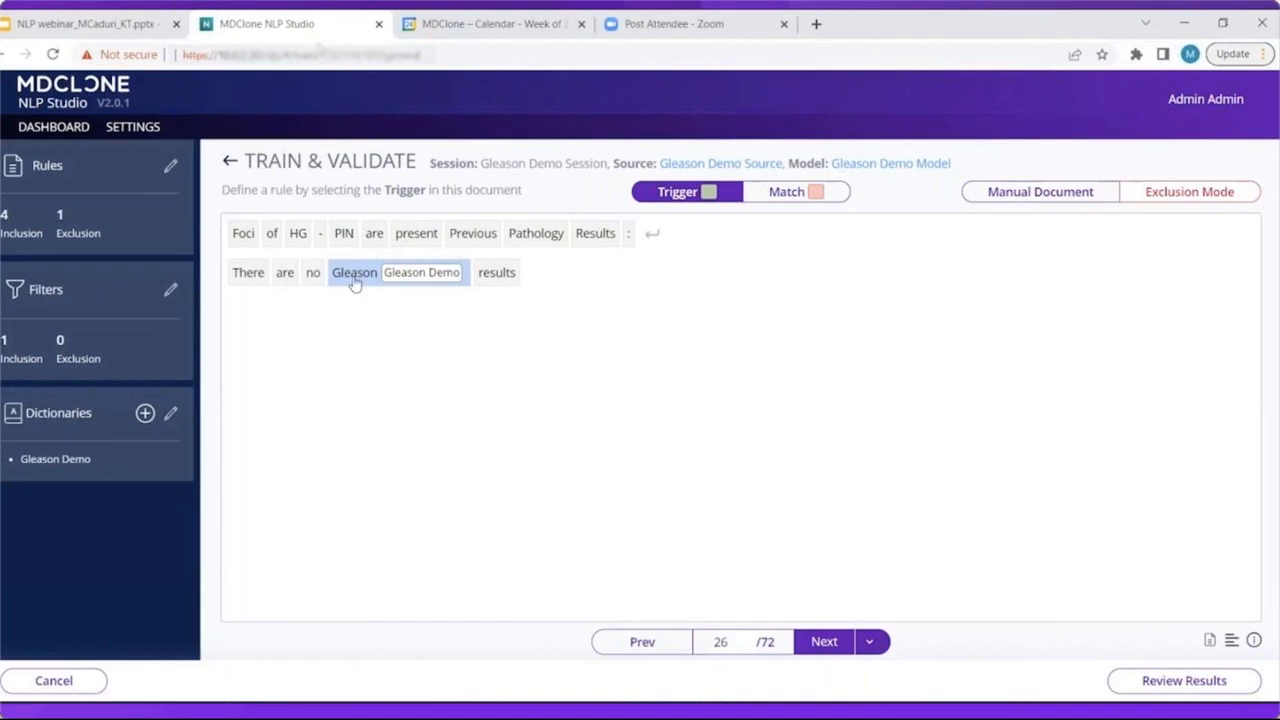
{"action": "left_click", "coordinate": [824, 642]}
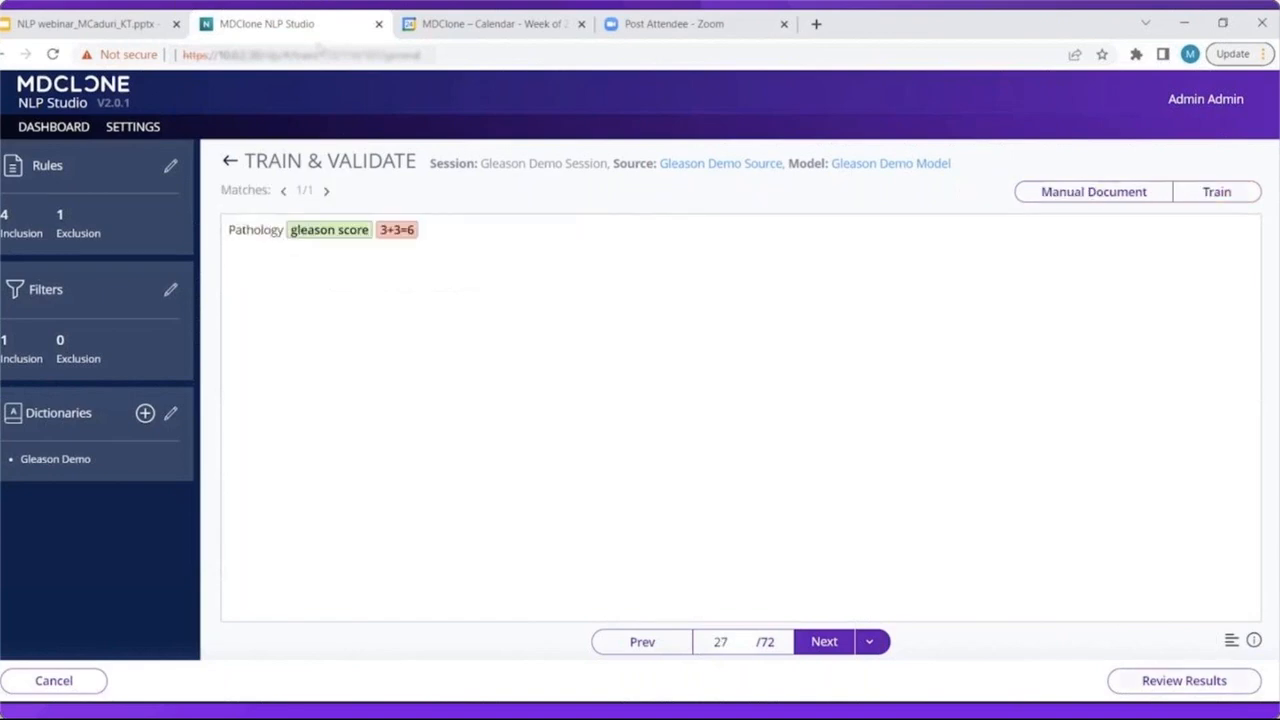
Review the extraction results with the first result's full document text expanded, and submit the session.
{"action": "left_click", "coordinate": [1184, 681]}
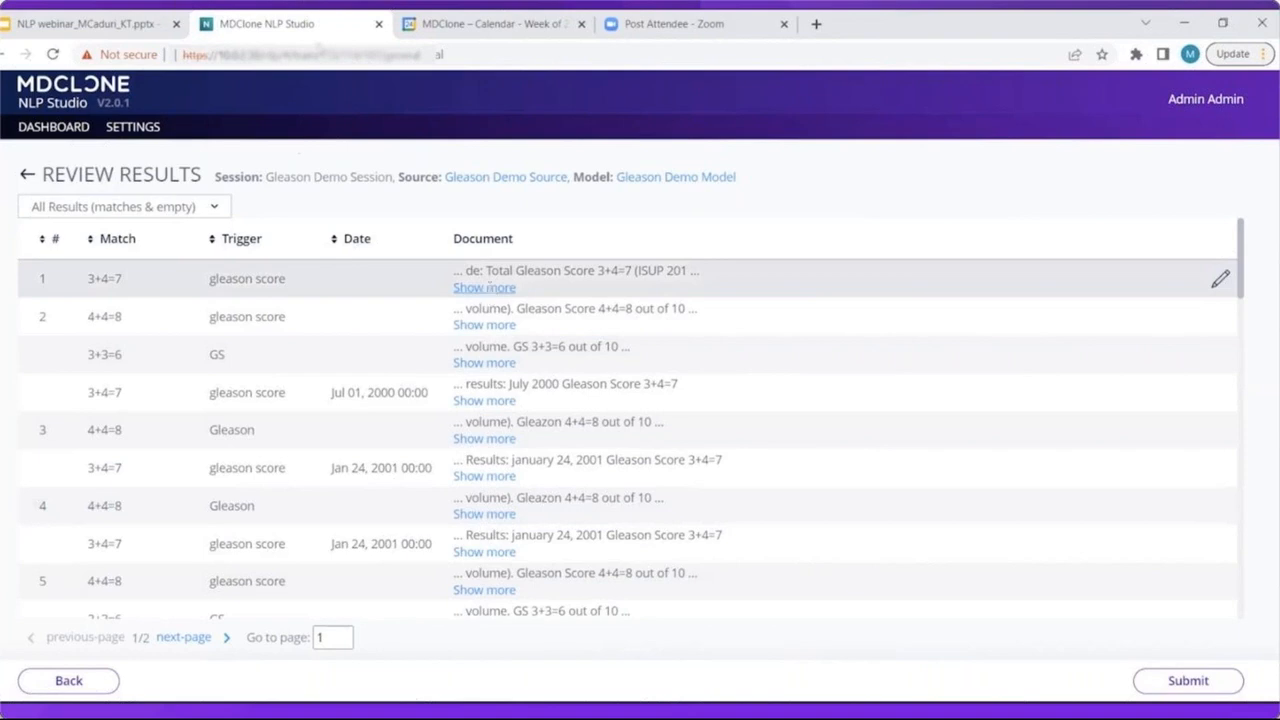
{"action": "left_click", "coordinate": [485, 287]}
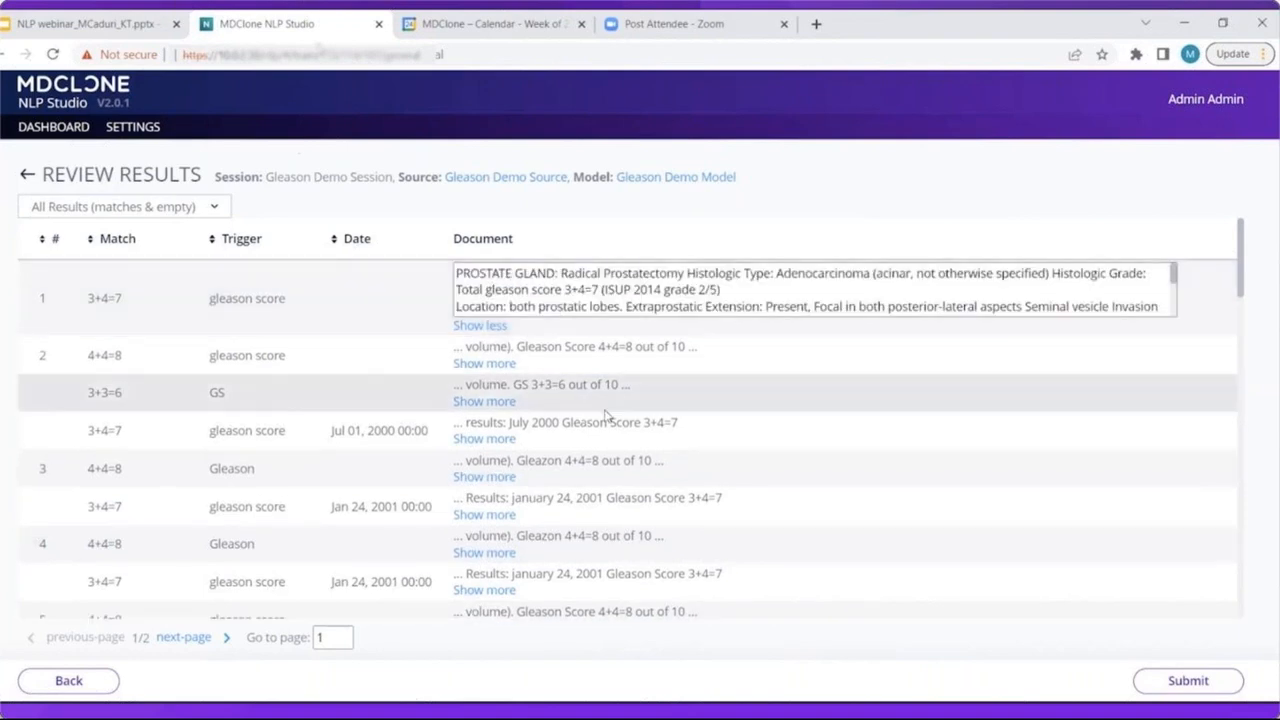
{"action": "scroll", "coordinate": [598, 440], "scroll_direction": "down", "scroll_amount": 3}
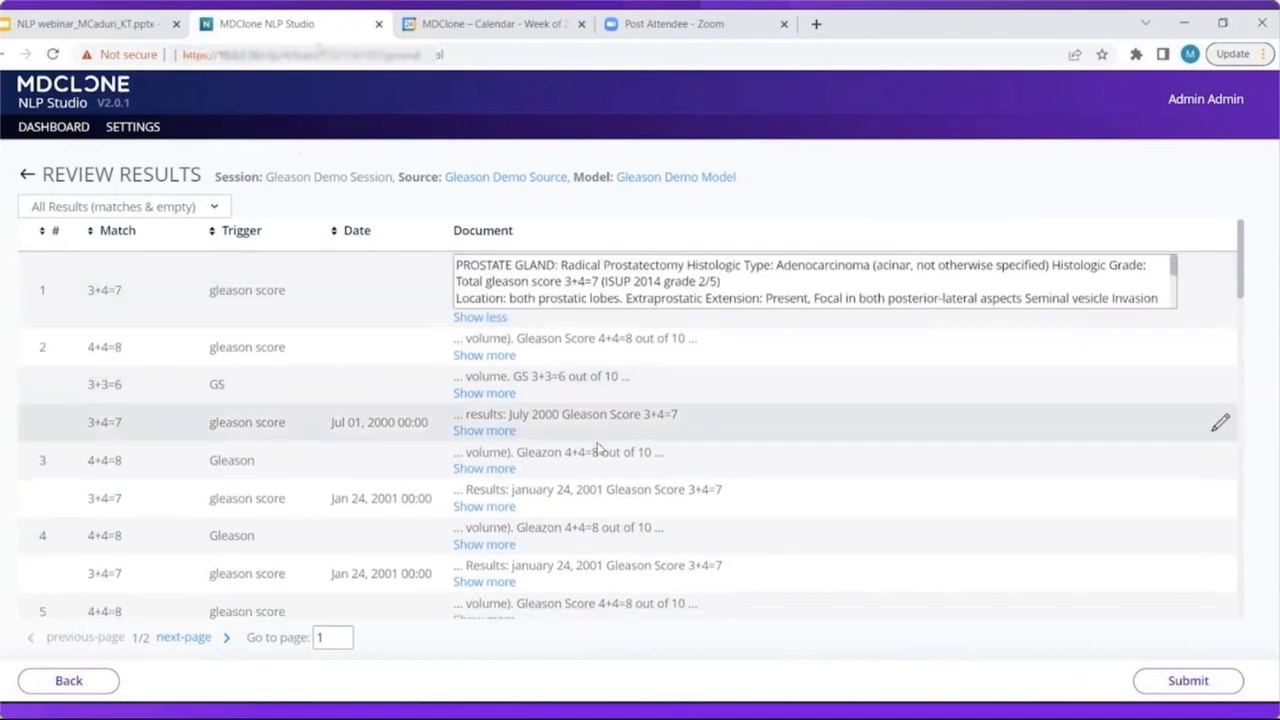
{"action": "scroll", "coordinate": [598, 448], "scroll_direction": "down", "scroll_amount": 2}
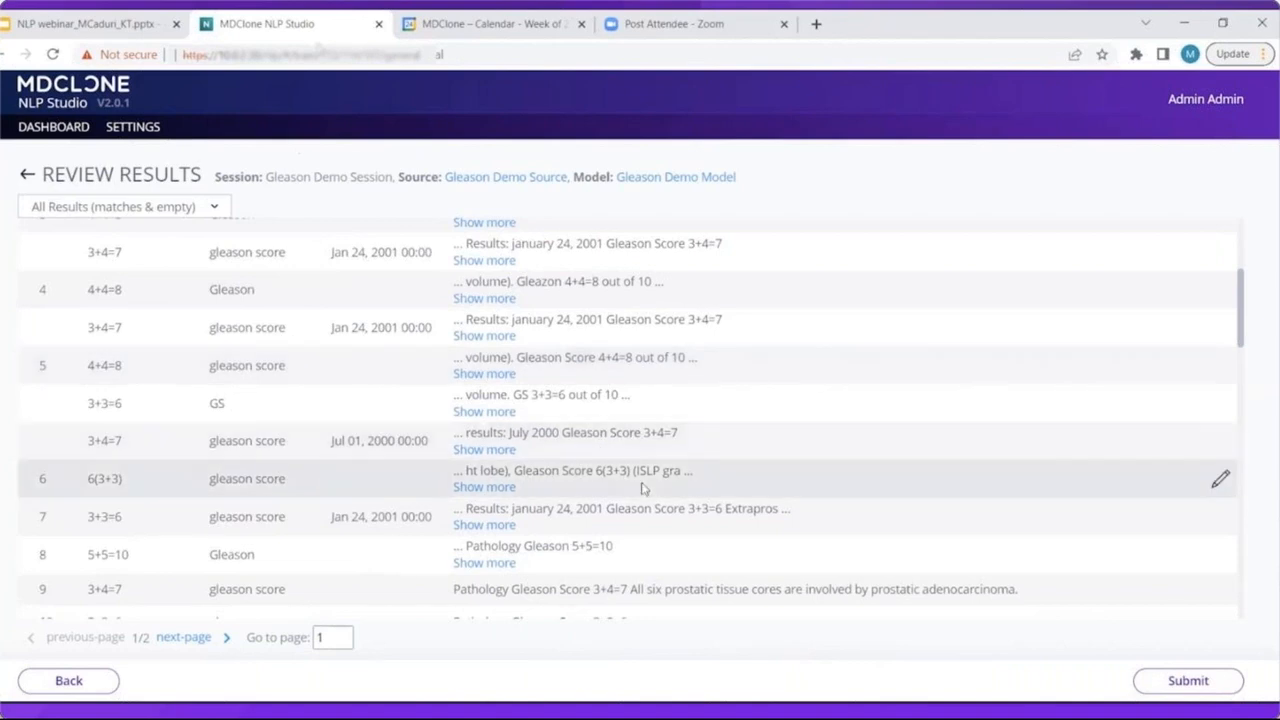
{"action": "left_click", "coordinate": [1188, 680]}
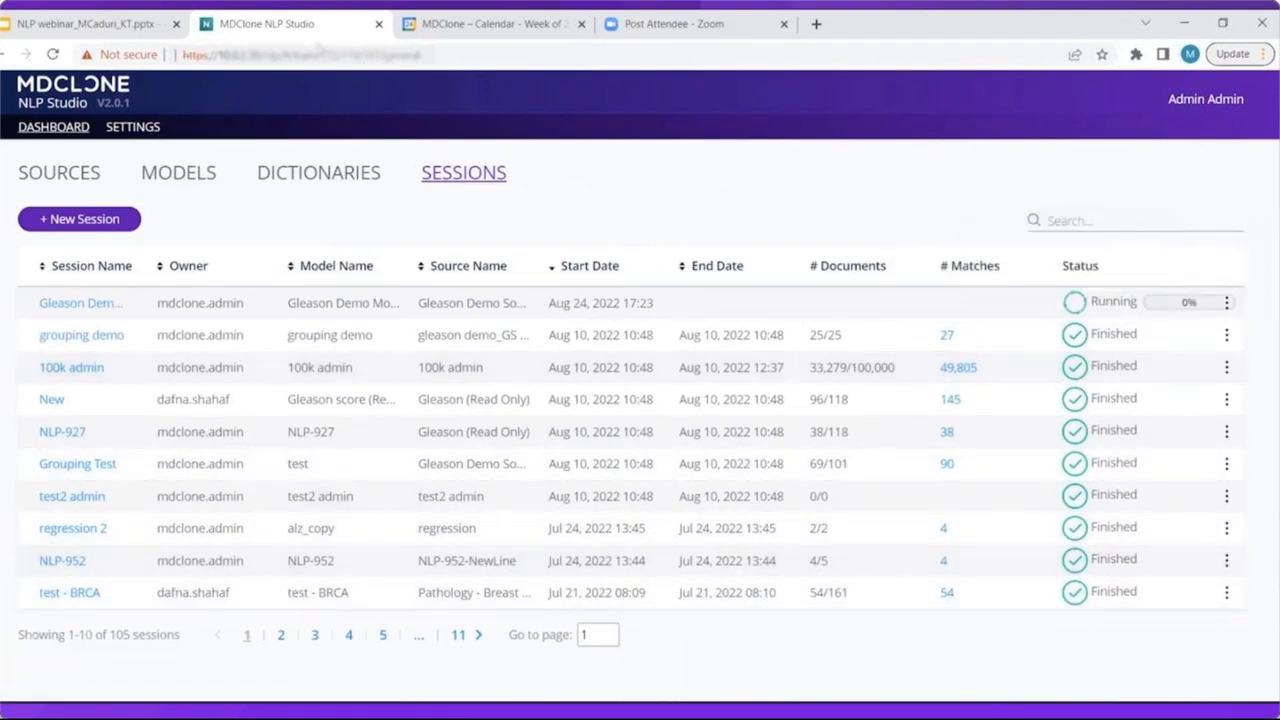
Switch to the exported Gleason Demo results workbook in Excel, maximize it and widen the internal patient column at the start of the sheet.
{"action": "left_click", "coordinate": [800, 710]}
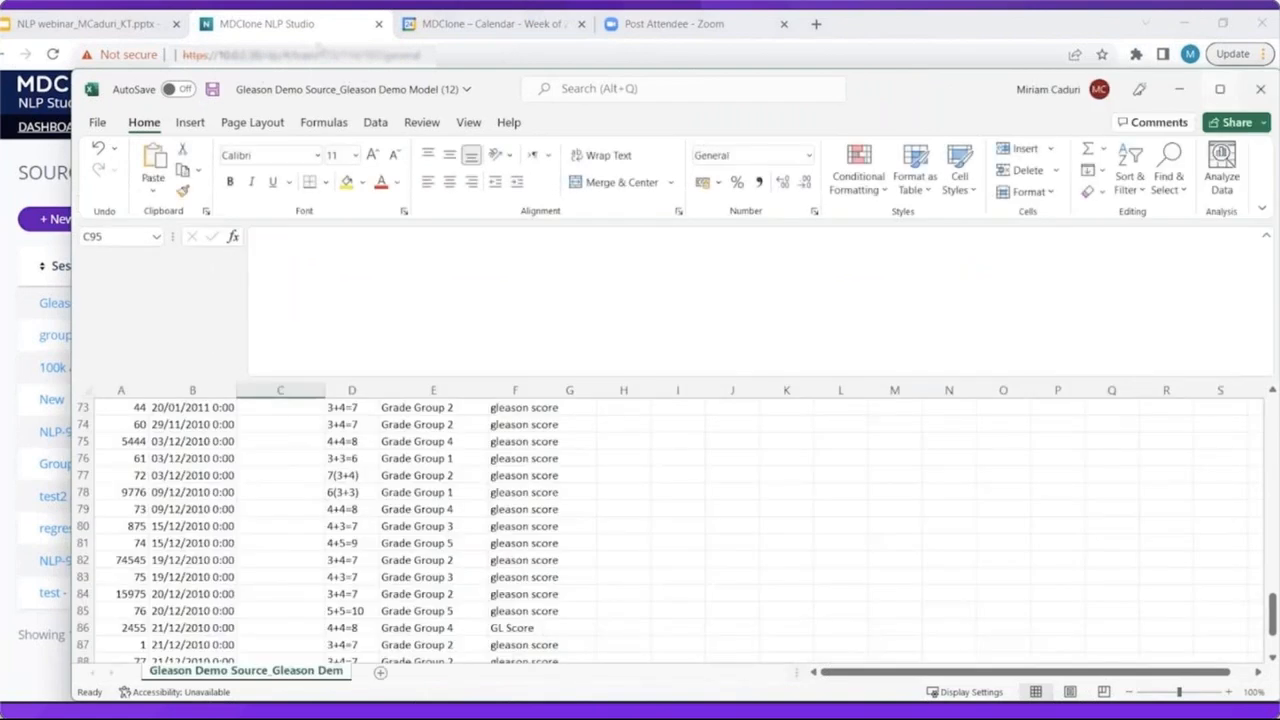
{"action": "left_click", "coordinate": [1220, 89]}
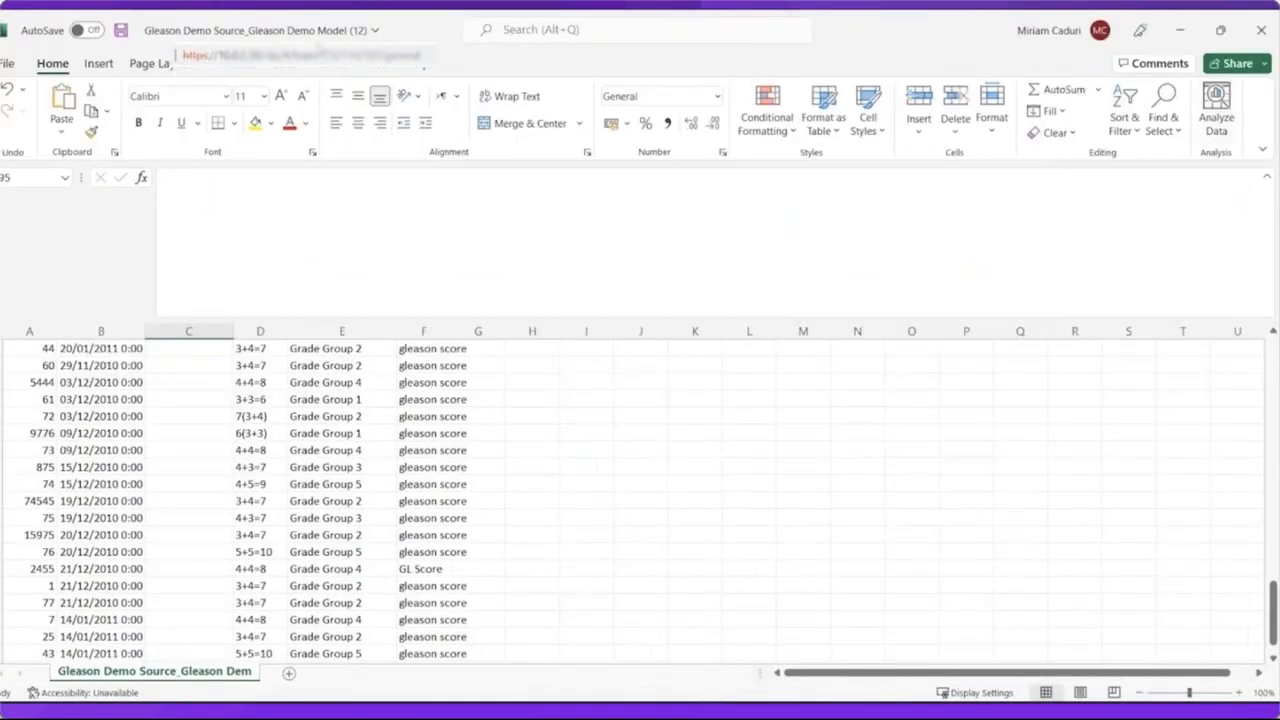
{"action": "scroll", "coordinate": [817, 435], "scroll_direction": "up", "scroll_amount": 10}
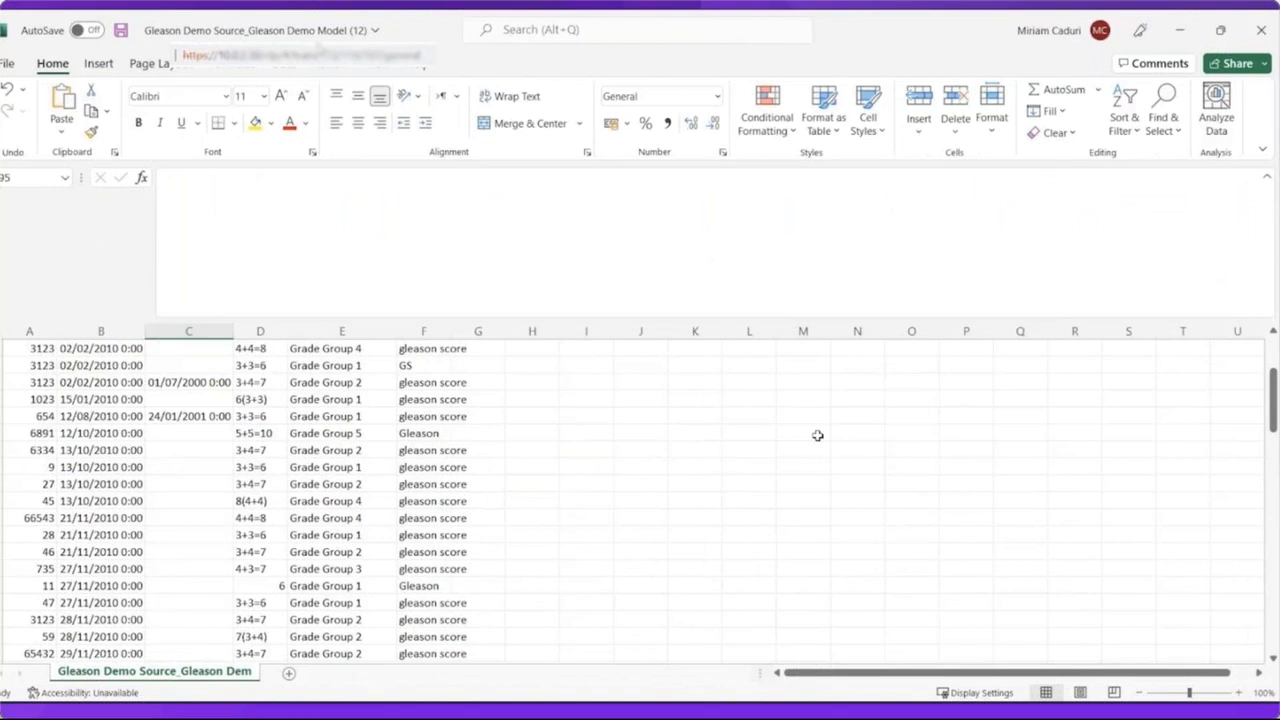
{"action": "scroll", "coordinate": [817, 435], "scroll_direction": "up", "scroll_amount": 3}
{"action": "left_click_drag", "start_coordinate": [58, 331], "coordinate": [90, 331]}
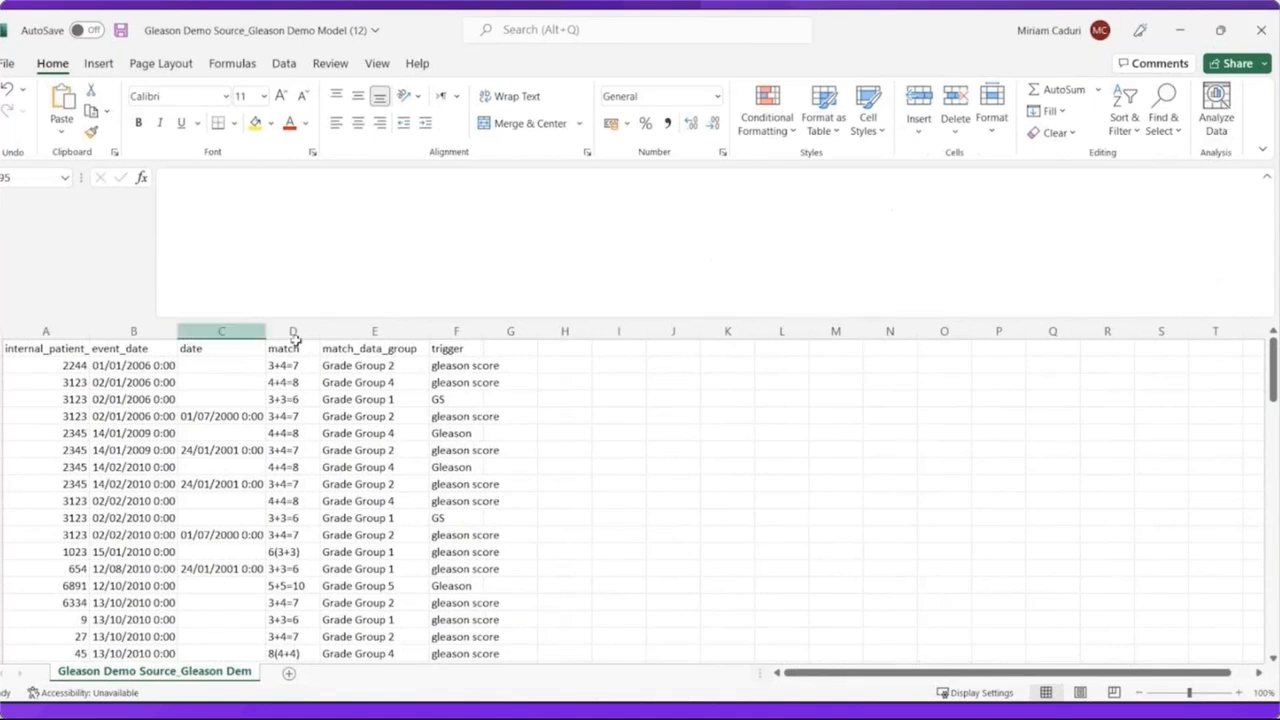
Examine the trigger and match columns of the exported results, and minimize the workbook.
{"action": "left_click", "coordinate": [450, 332]}
{"action": "left_click", "coordinate": [292, 331]}
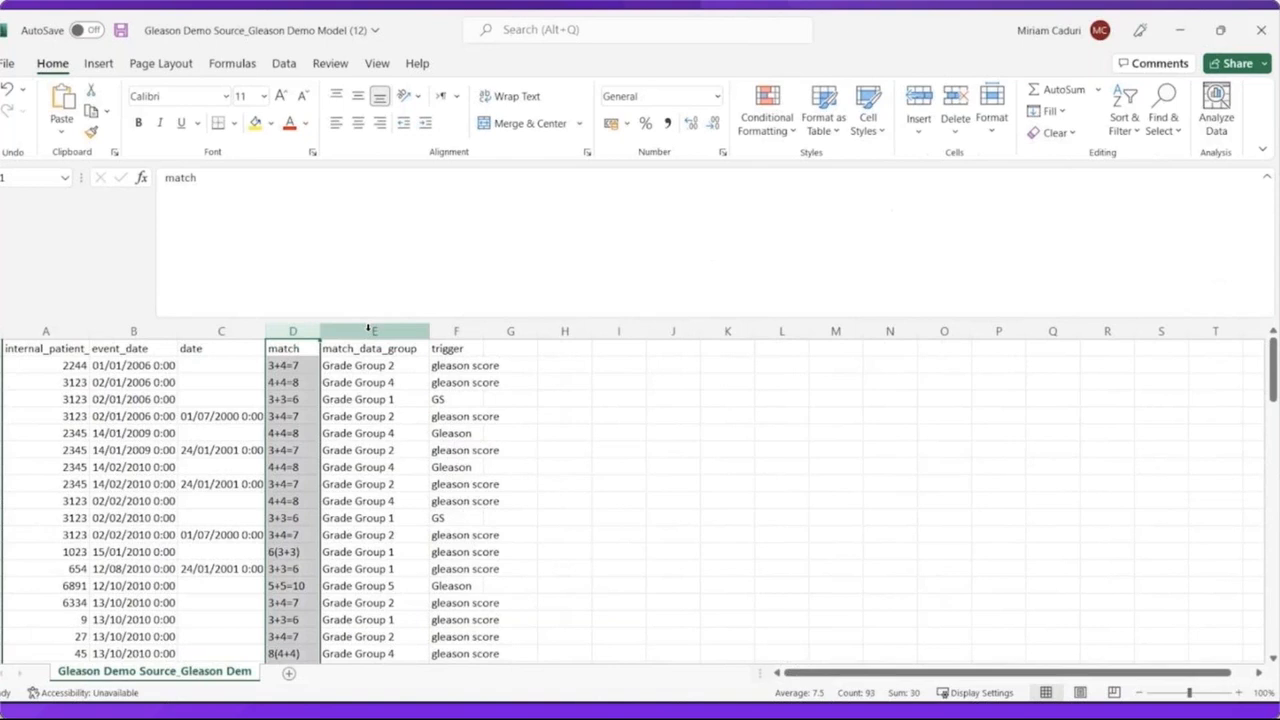
{"action": "left_click", "coordinate": [290, 350]}
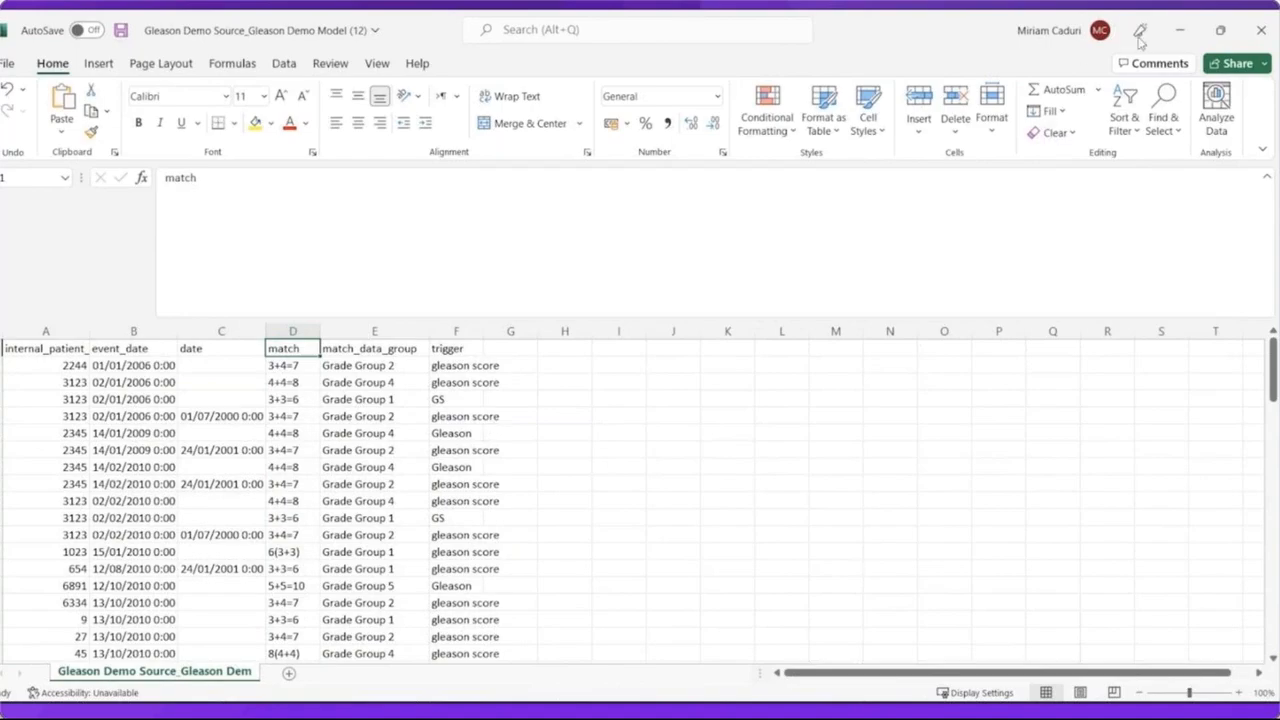
{"action": "left_click", "coordinate": [1180, 30]}
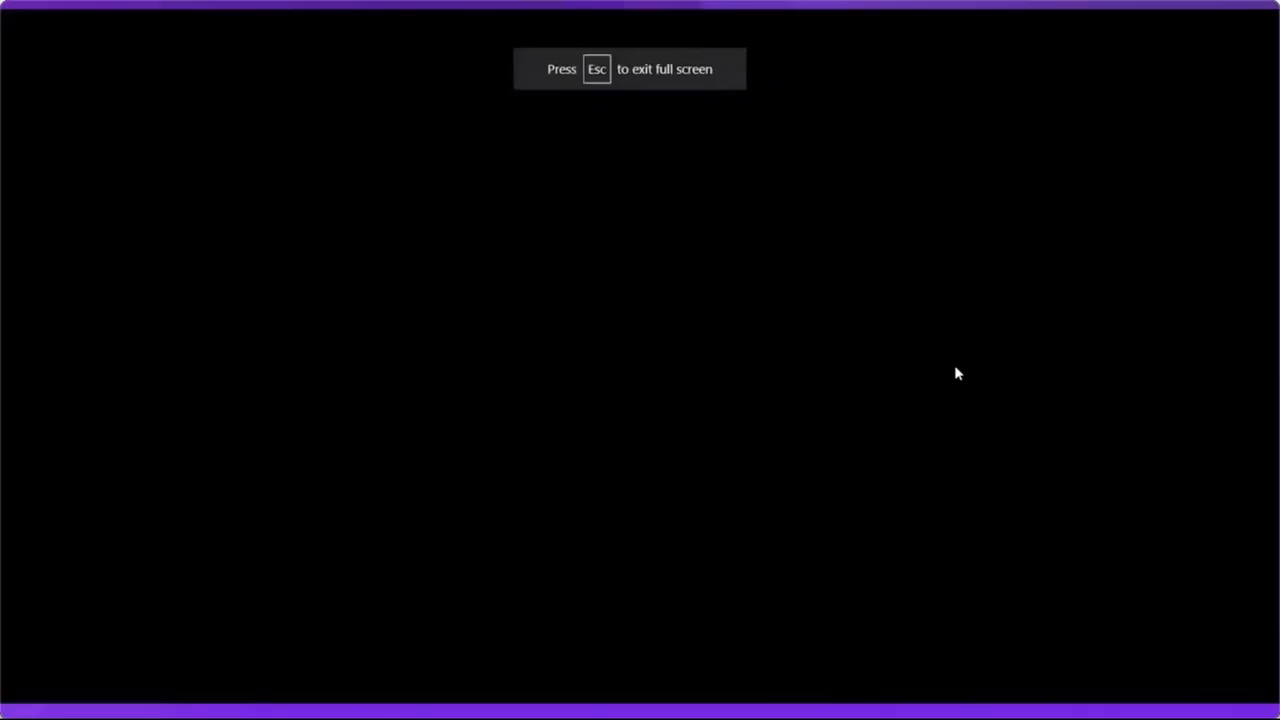